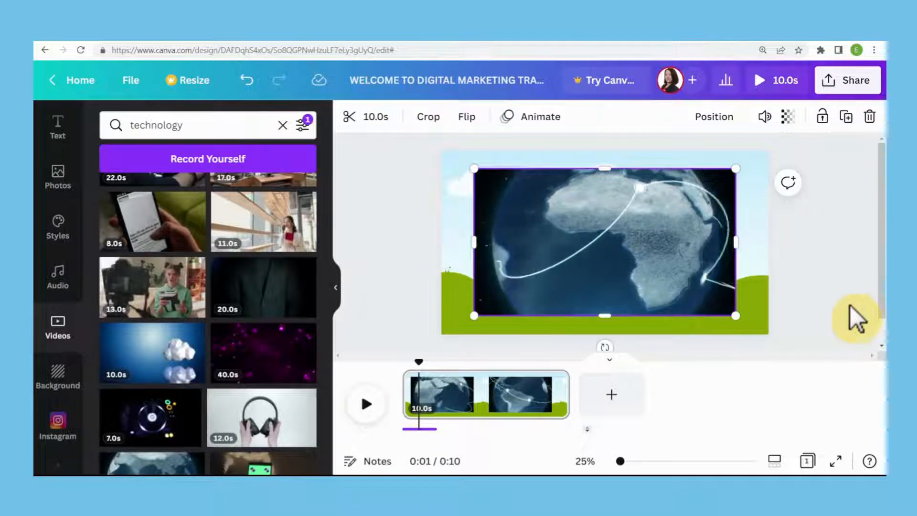
Make the globe video fill the whole page and add the pill shape from the shape elements
left_click_drag(557, 256, 483, 296)
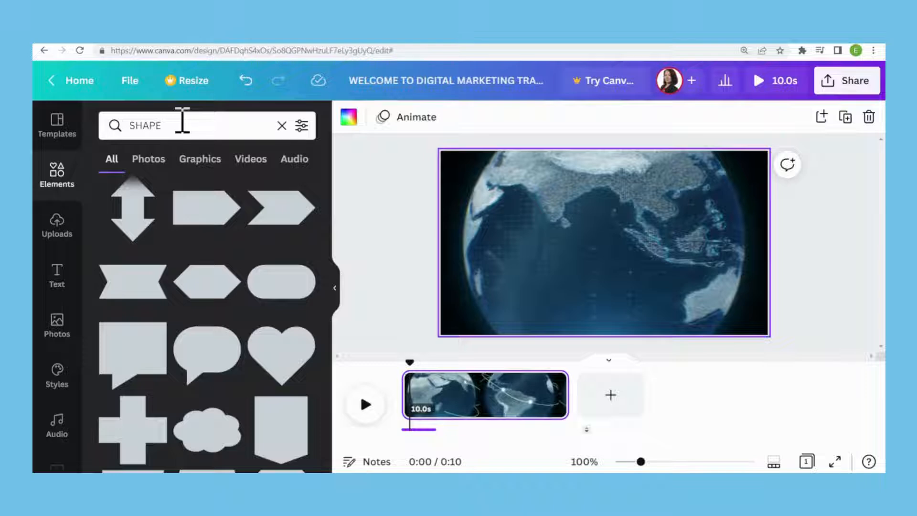
mouse_move(284, 280)
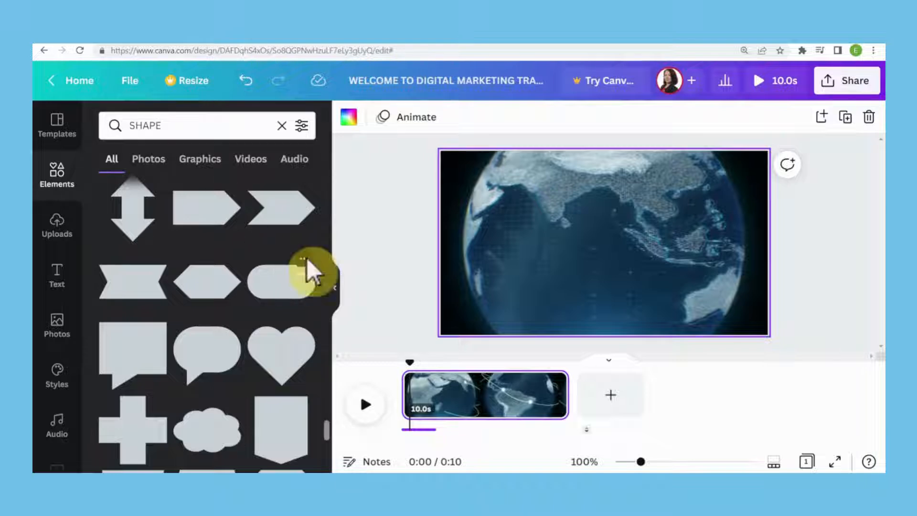
left_click(304, 259)
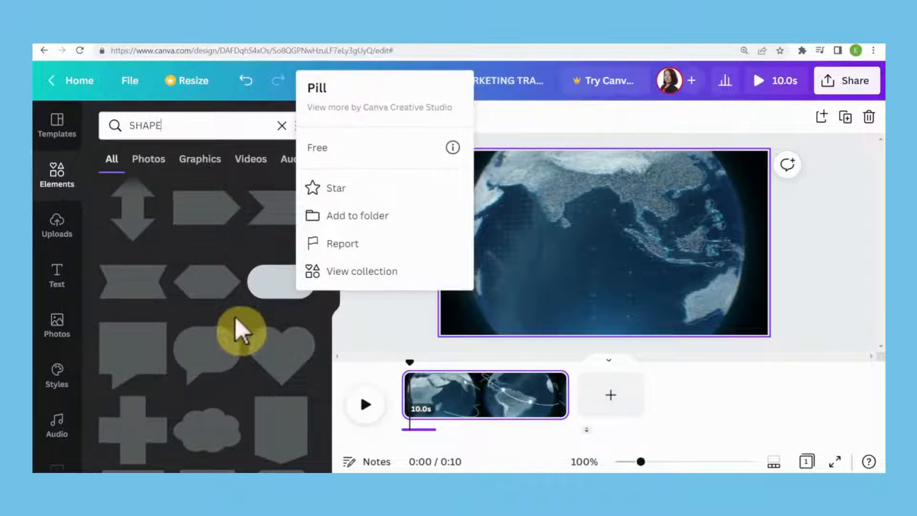
left_click(235, 322)
left_click(275, 290)
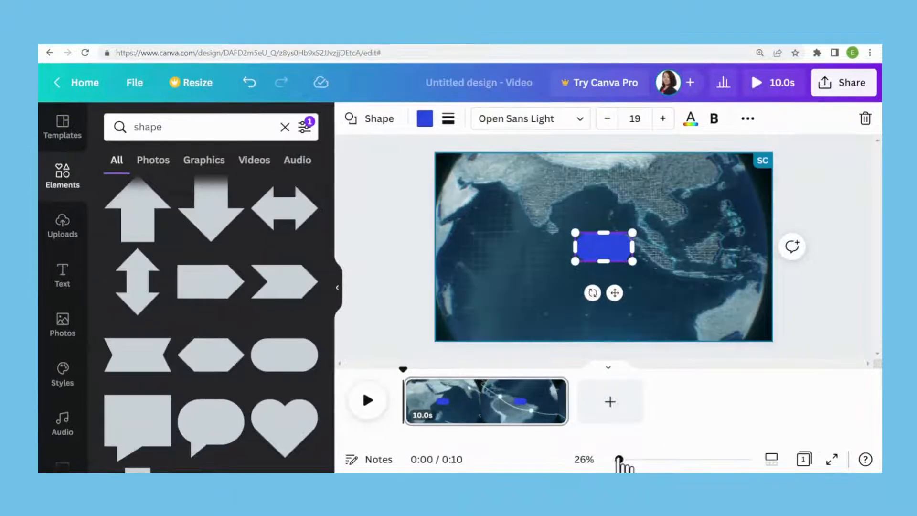
Enter the text "WELCOME TO DIGITAL MARKETING TRAINING" inside the pill shape
left_click_drag(620, 462, 627, 462)
left_click(619, 268)
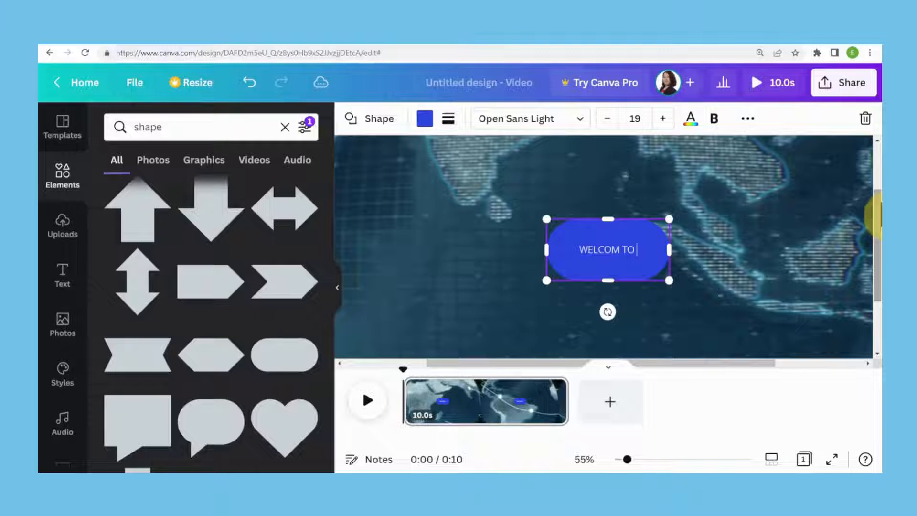
type("TAL MARKETING")
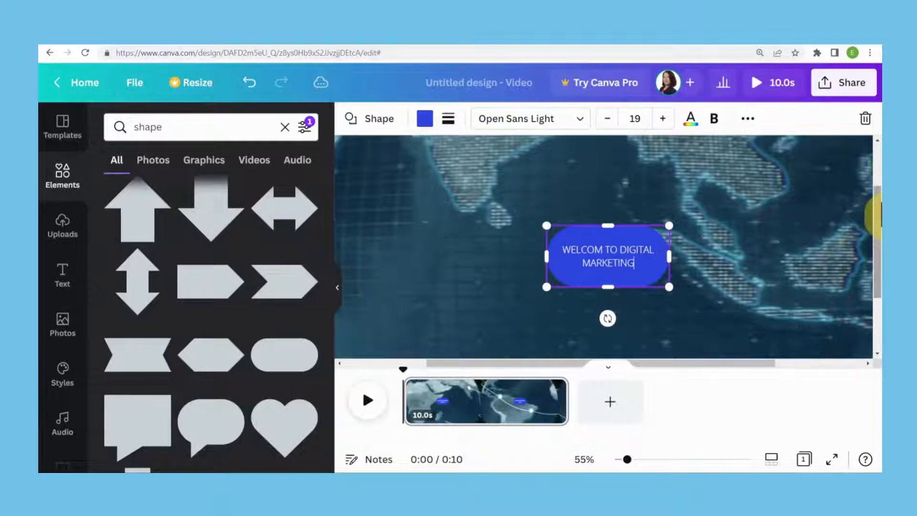
type(" TRAINING")
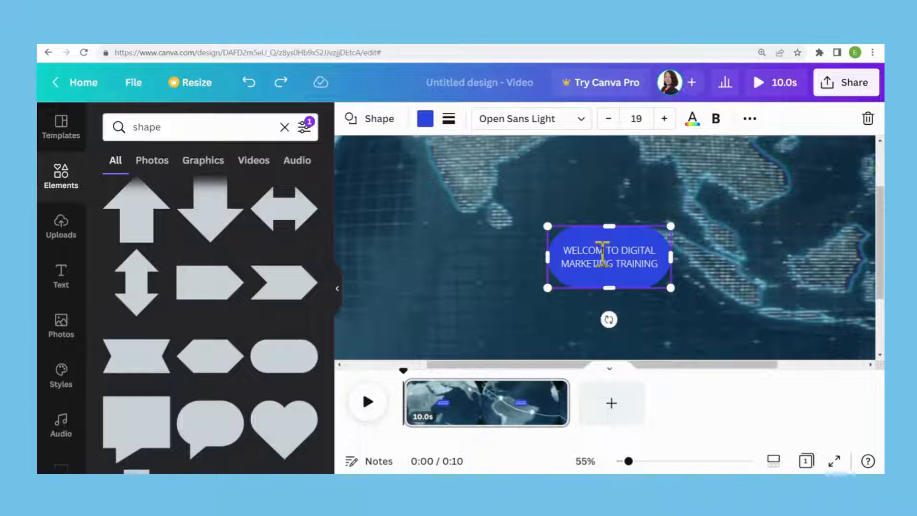
left_click(602, 249)
type("E")
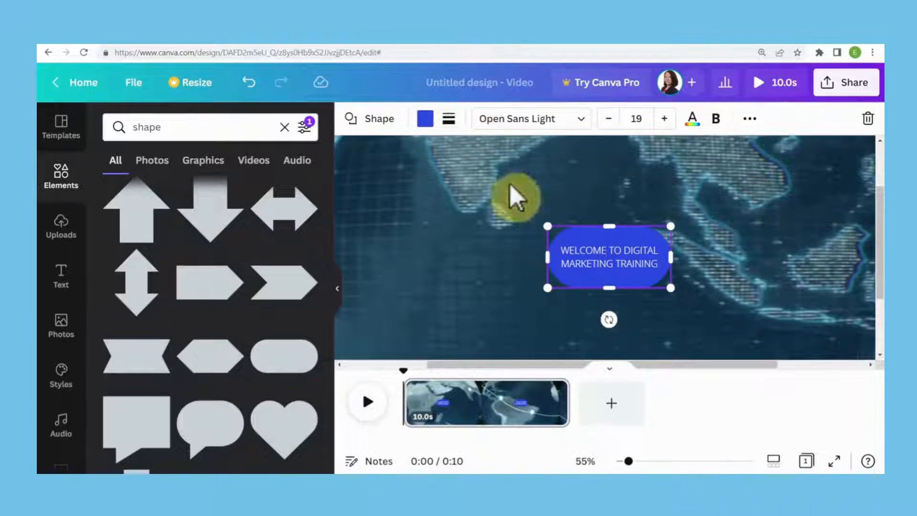
Fill the pill shape with white and format its text in black with the Libre Franklin Black font
left_click(424, 119)
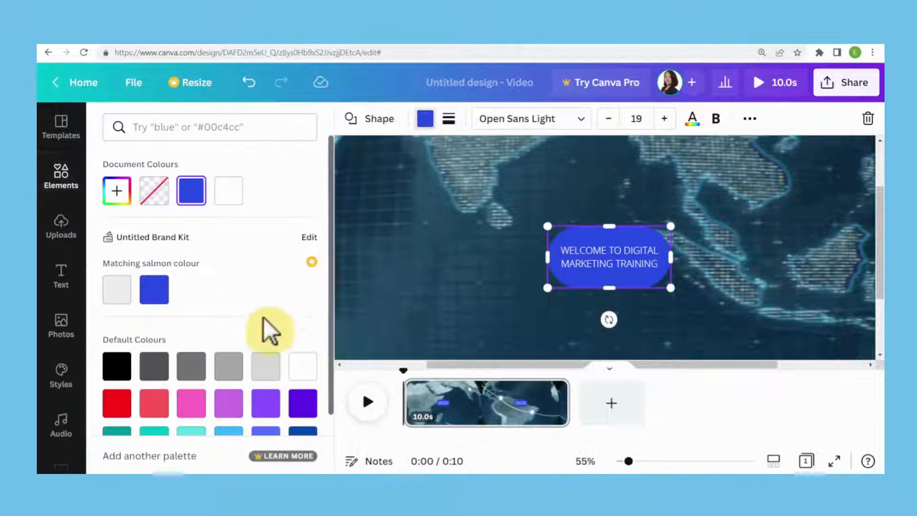
left_click(305, 367)
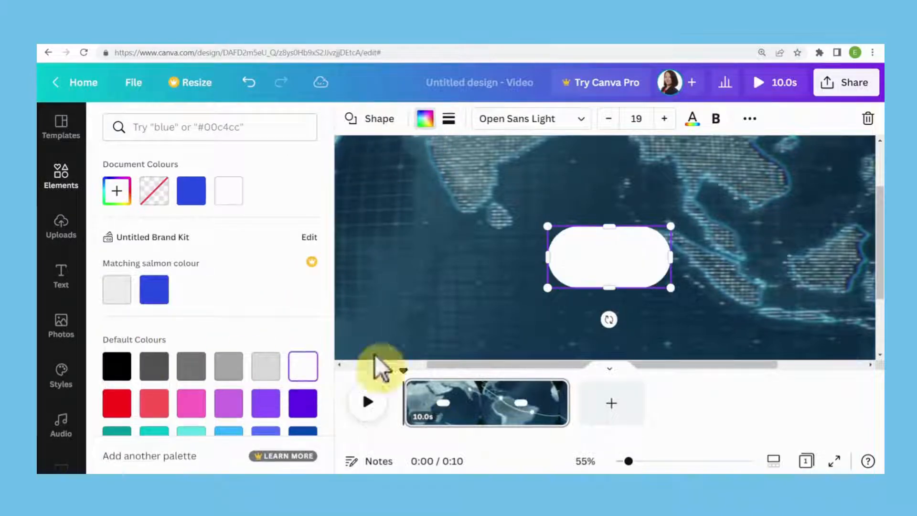
left_click(692, 123)
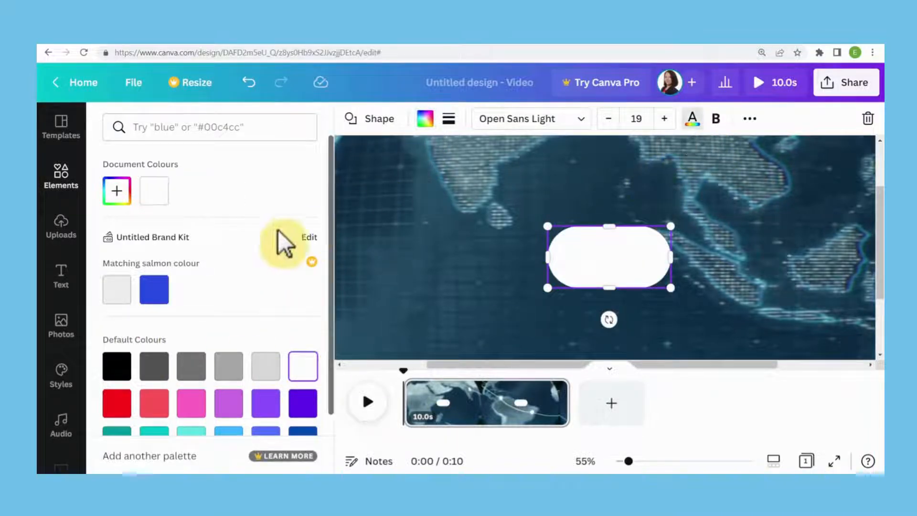
left_click(117, 375)
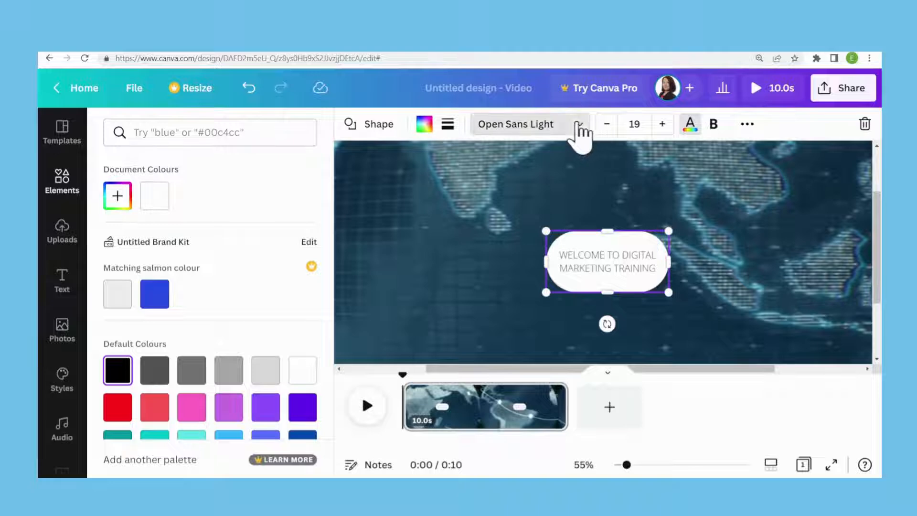
left_click(578, 124)
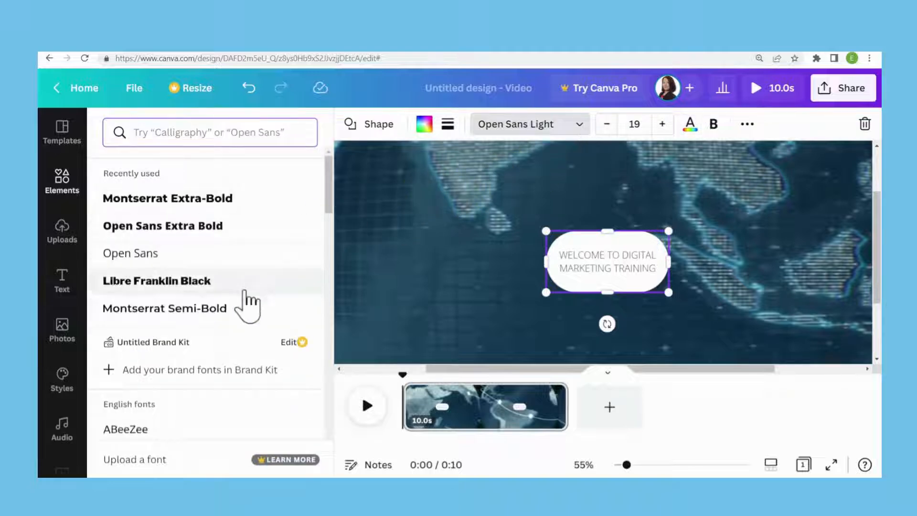
left_click(203, 286)
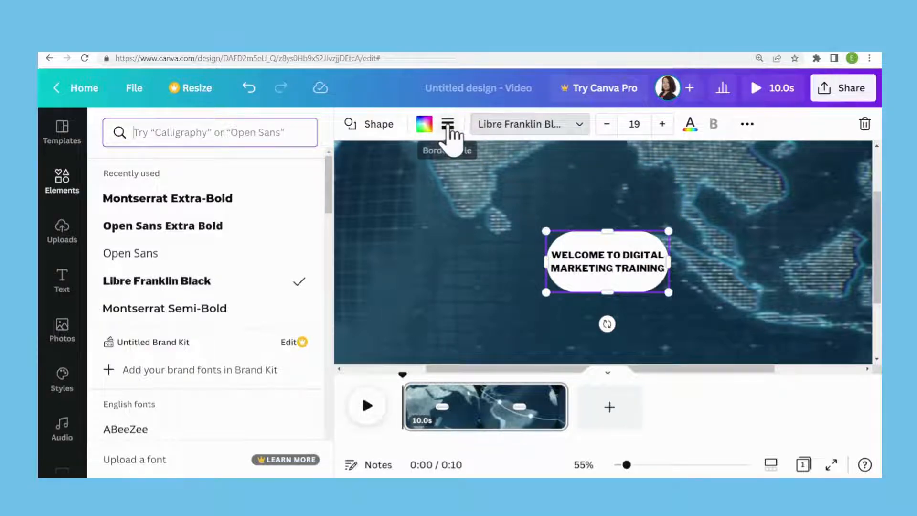
Give the pill shape a solid border and colour that border grey
left_click(449, 126)
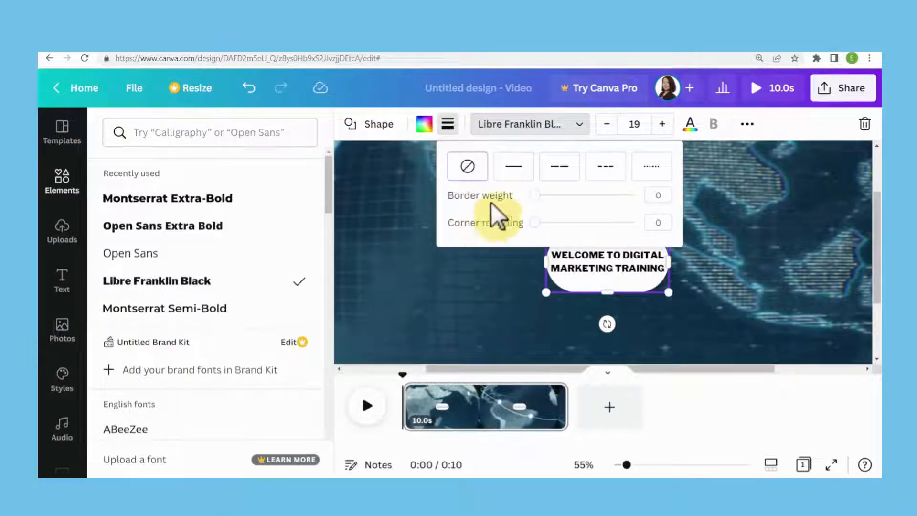
left_click(513, 172)
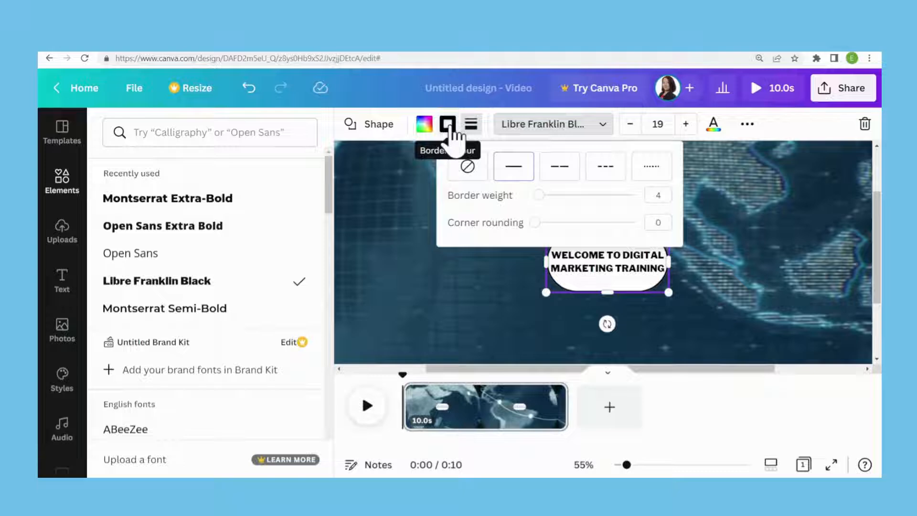
left_click(447, 128)
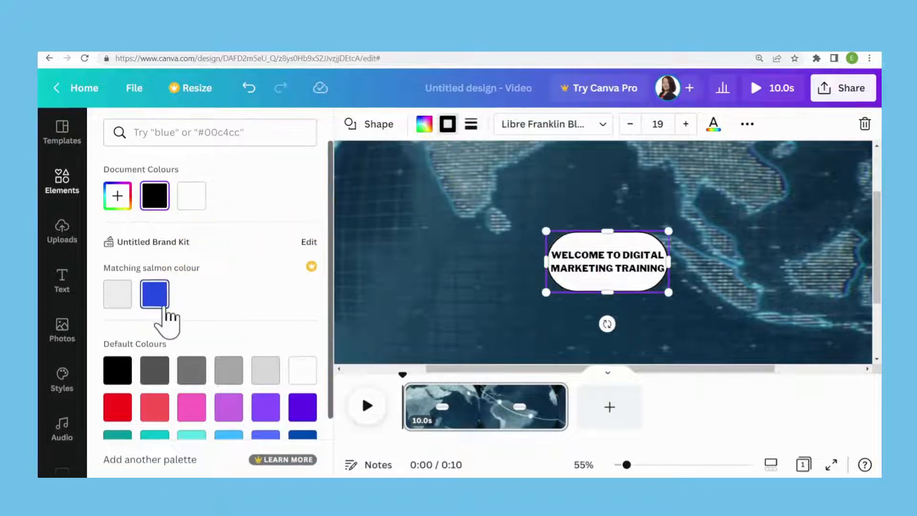
left_click(234, 376)
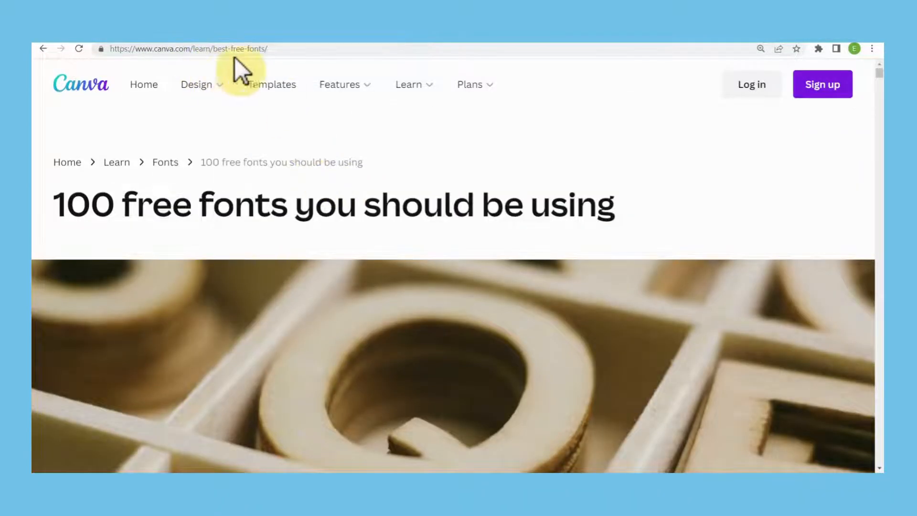
Look through Canva's web article "100 free fonts you should be using" for font ideas
scroll(384, 321, "down", 10)
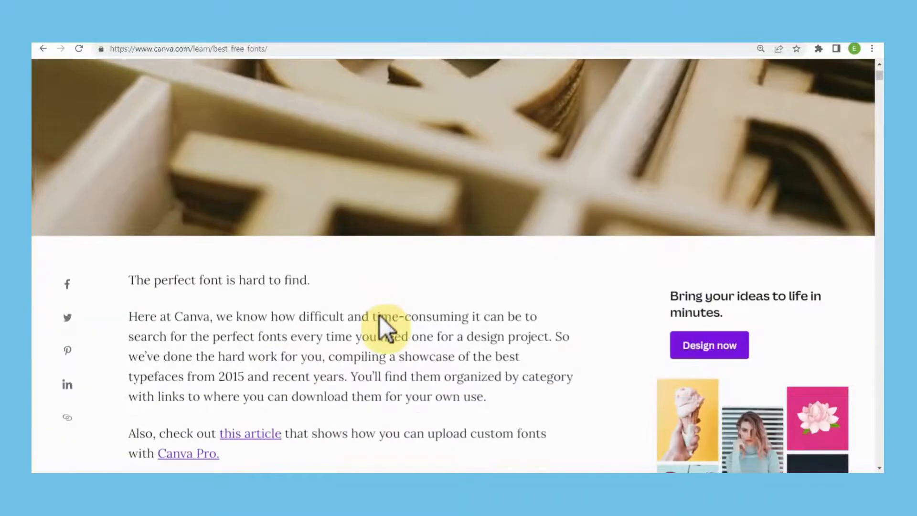
scroll(380, 315, "down", 3)
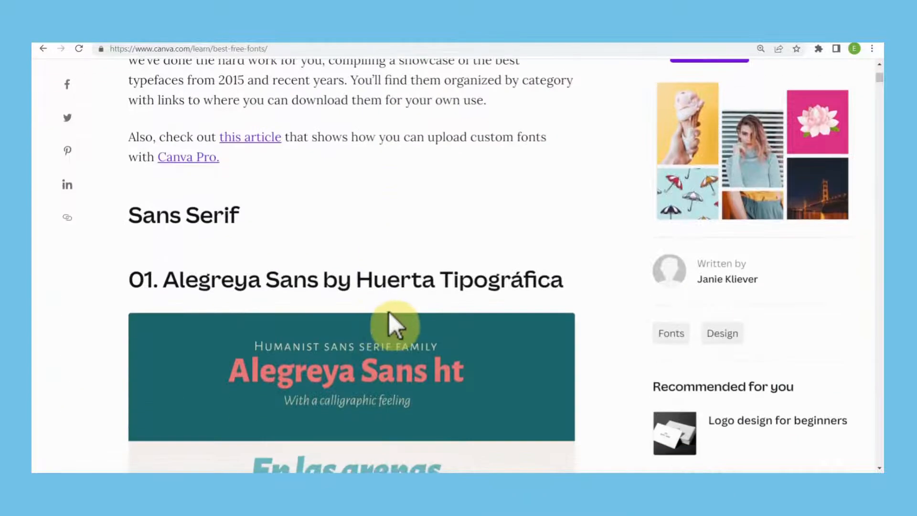
scroll(522, 300, "down", 9)
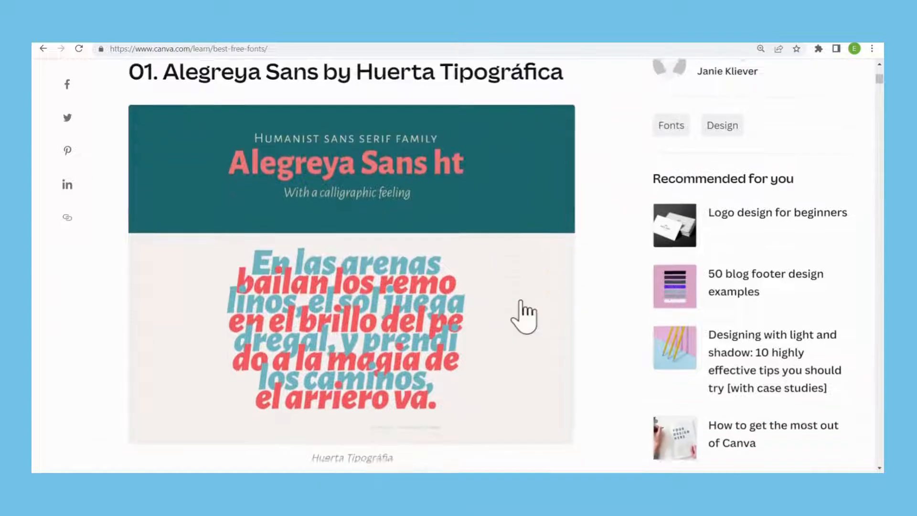
scroll(524, 314, "down", 4)
scroll(477, 256, "up", 14)
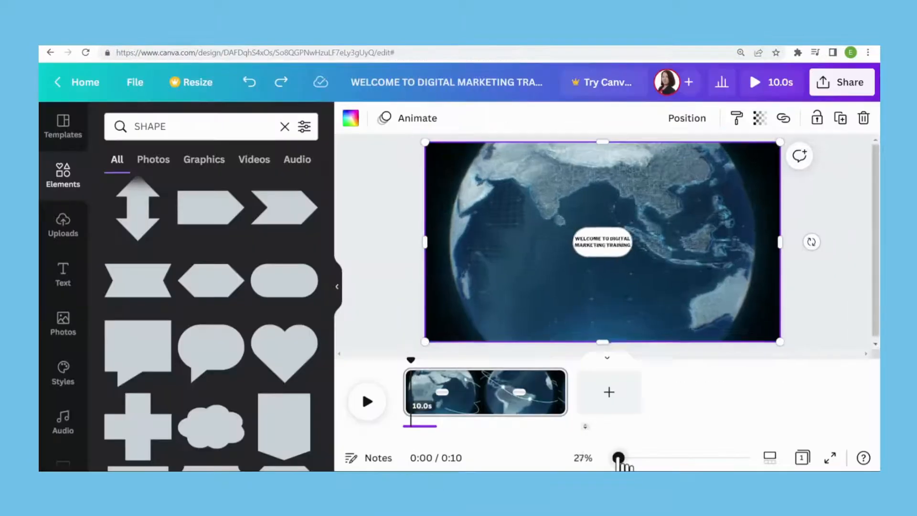
Move the pill shape towards the page's upper-left corner and enlarge it to cover most of the globe video
left_click_drag(618, 458, 616, 458)
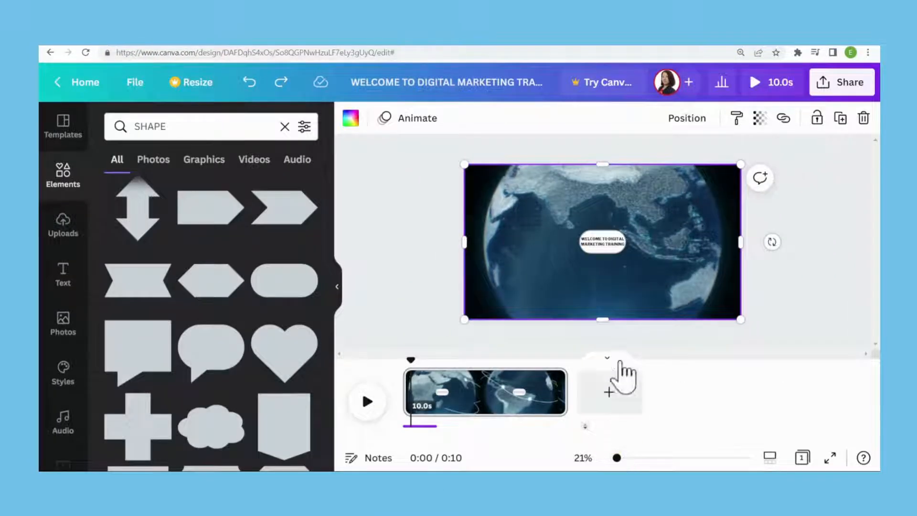
left_click(602, 243)
left_click_drag(568, 226, 464, 210)
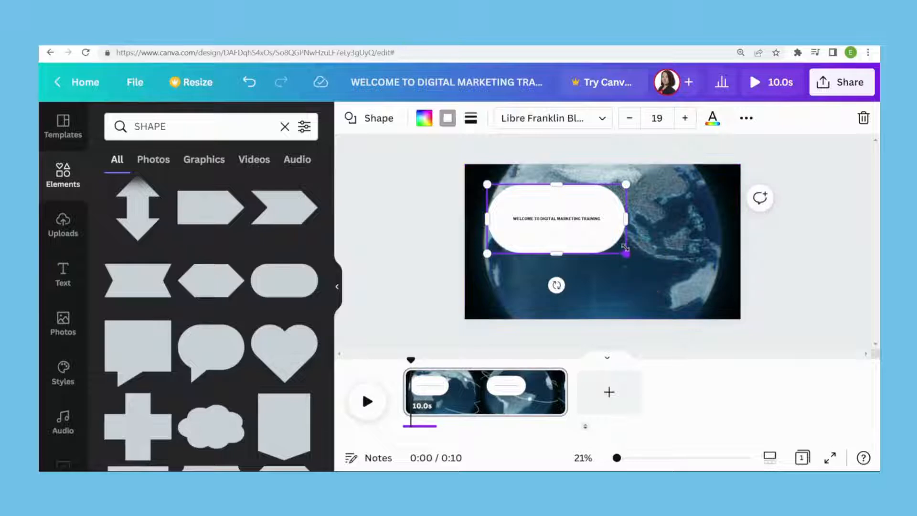
left_click_drag(627, 254, 702, 332)
left_click_drag(487, 185, 483, 182)
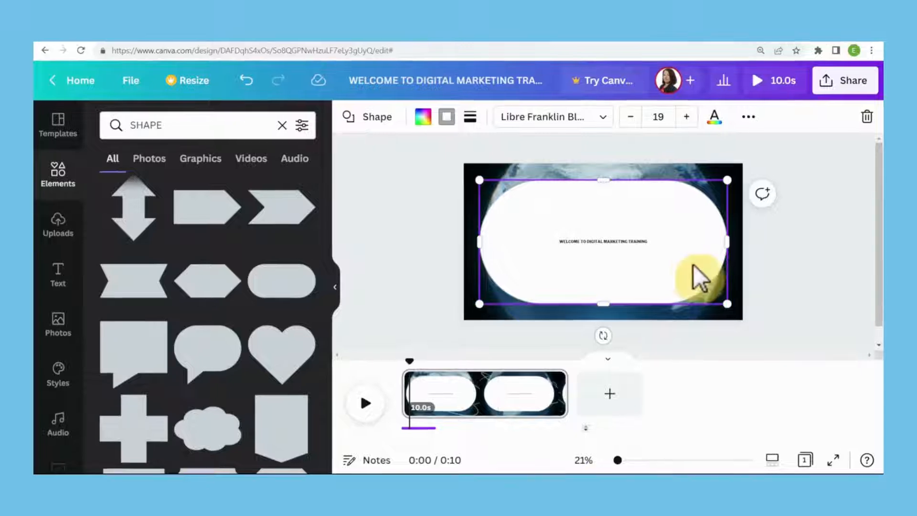
Set the font size of the welcome text in the pill shape to 100
left_click(686, 117)
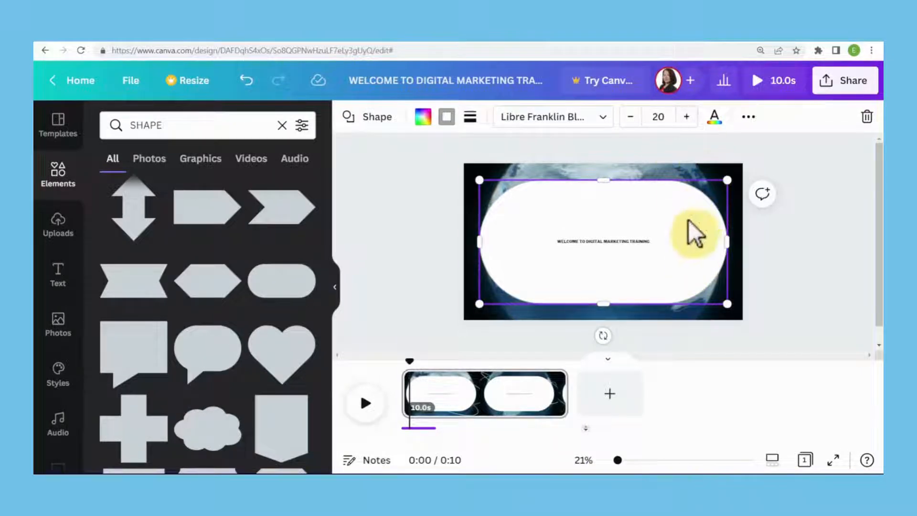
left_click(670, 115)
type("100")
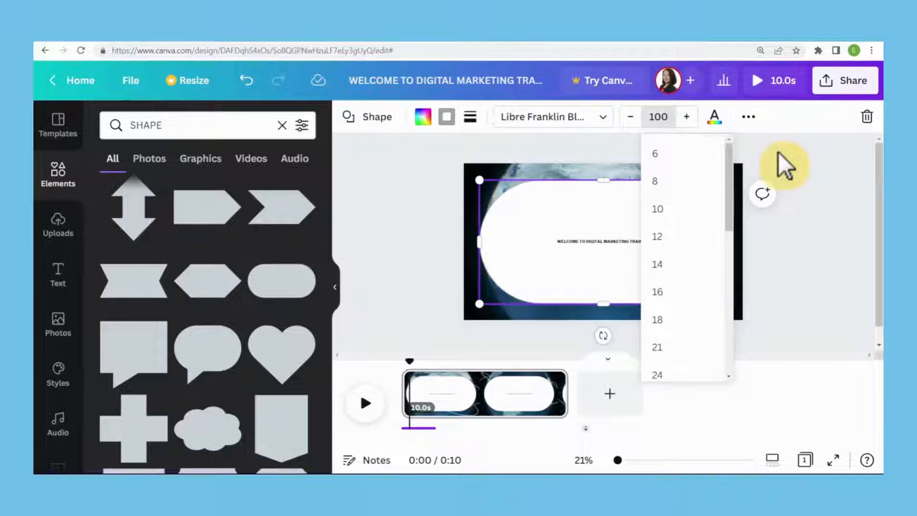
key("Return")
Break the welcome text into four lines: WELCOME TO, DIGITAL, MARKETING and TRAINING
left_click(634, 226)
key("Return")
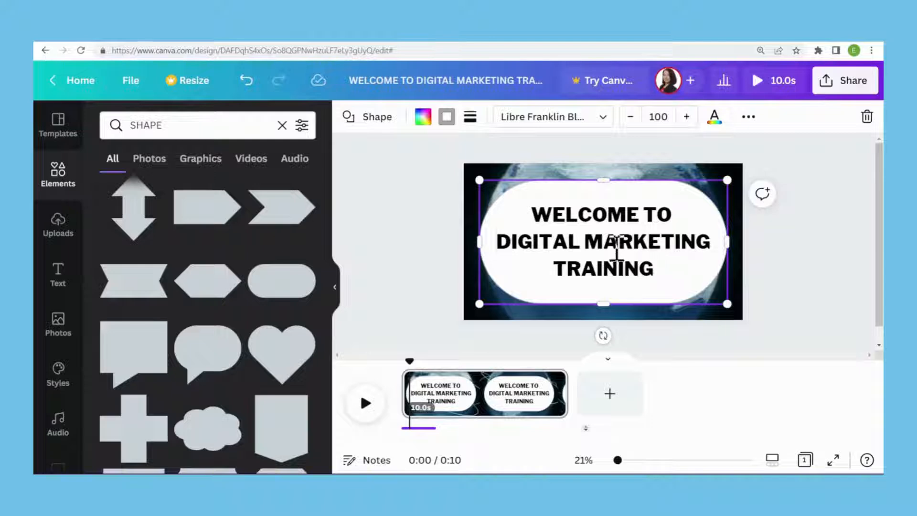
left_click(590, 242)
key("Return")
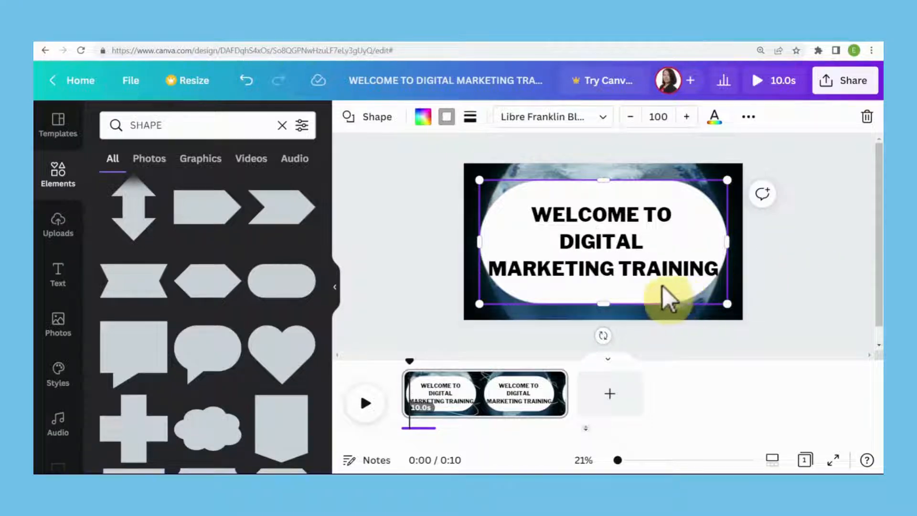
left_click(621, 271)
key("Return")
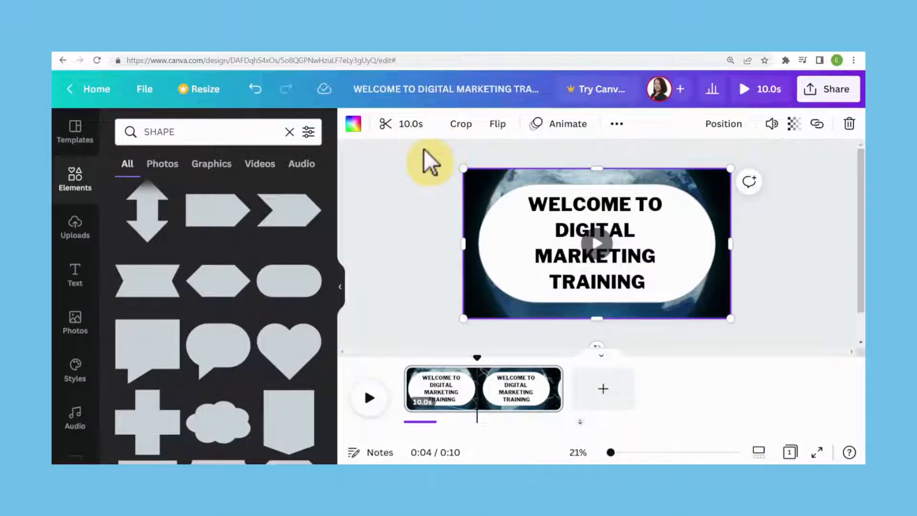
Trim the end of the globe video so the clip lasts about 2.5 seconds, and play the page
left_click(384, 126)
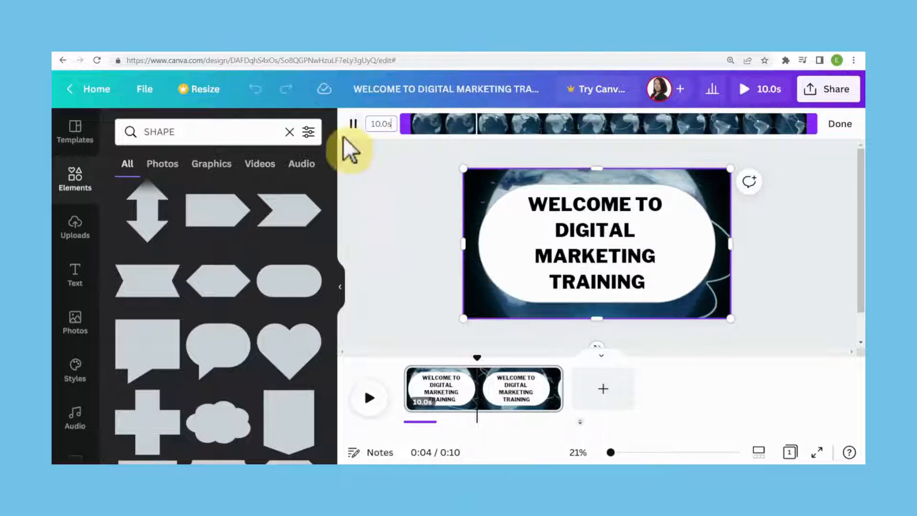
left_click(352, 124)
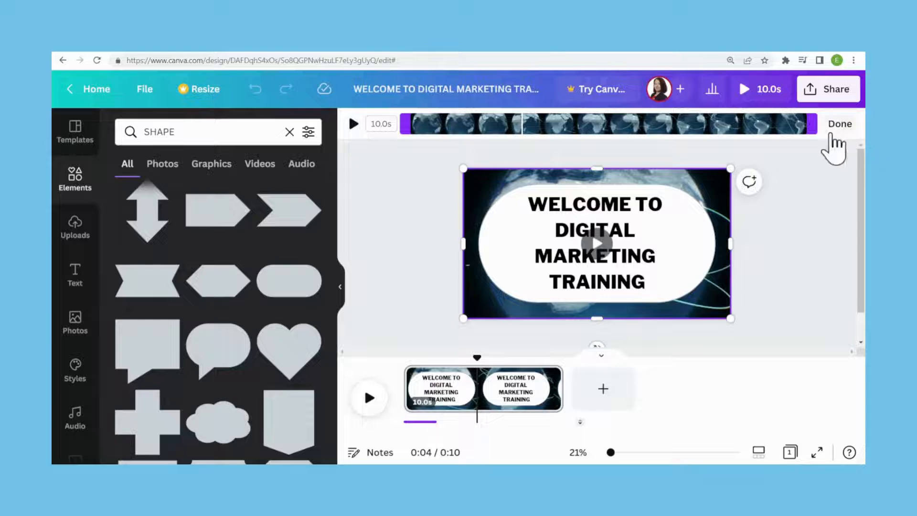
left_click_drag(813, 123, 493, 121)
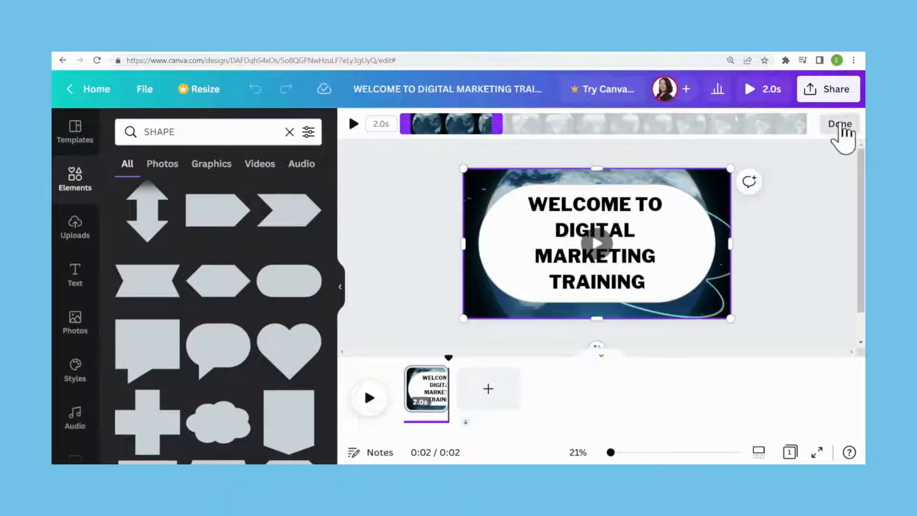
left_click(832, 125)
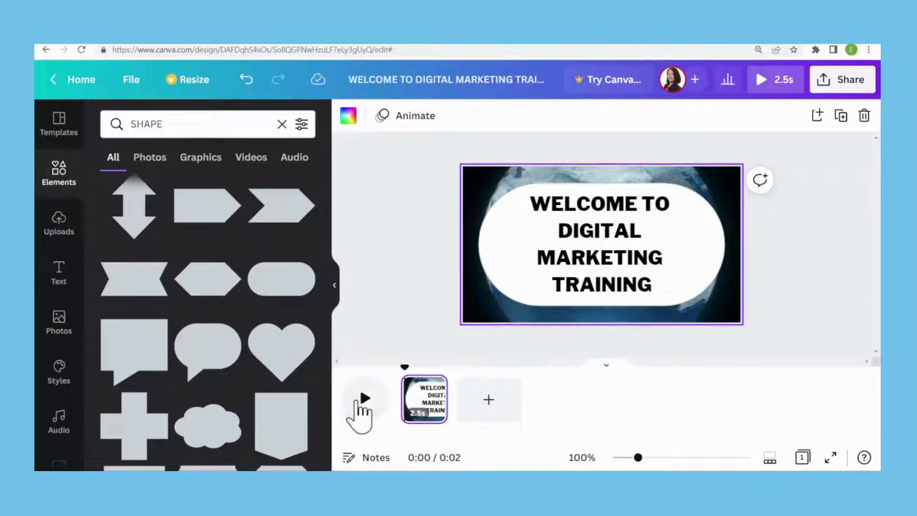
left_click(364, 397)
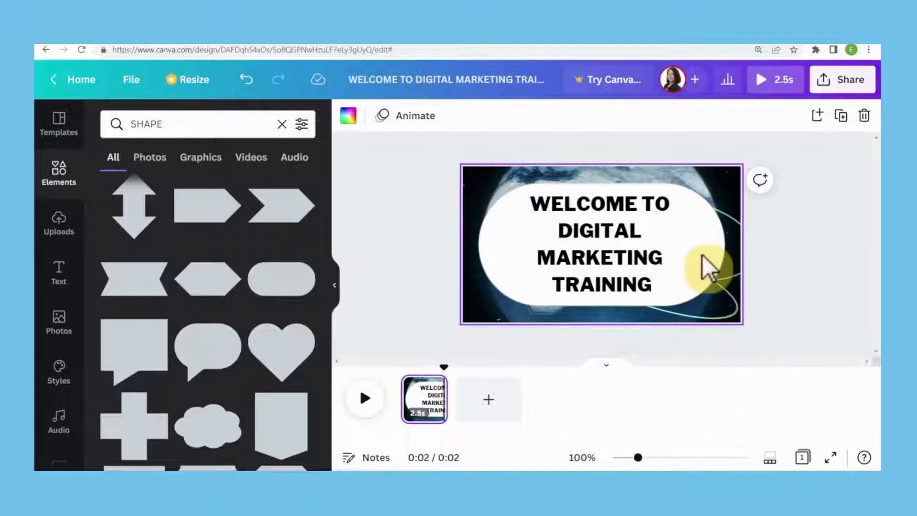
Set the transparency of the pill shape with the welcome text to 73
left_click(706, 267)
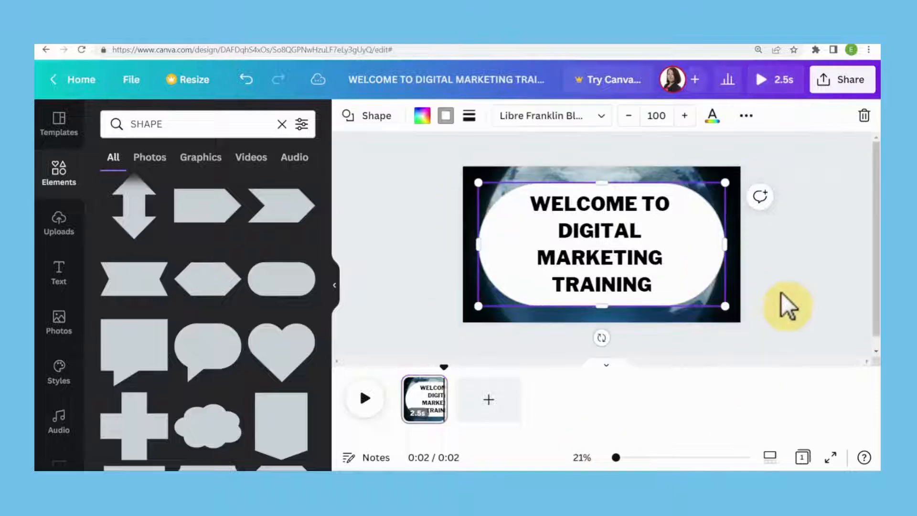
left_click(746, 116)
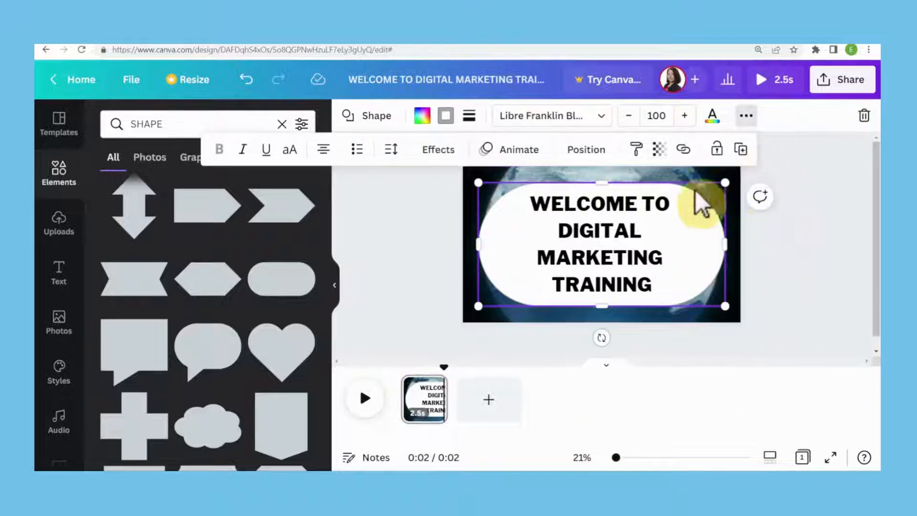
left_click(658, 149)
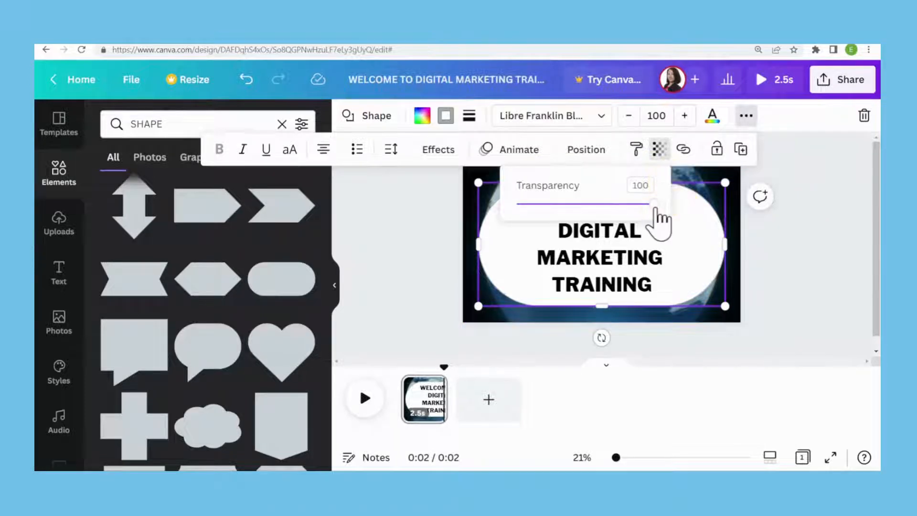
left_click_drag(656, 206, 621, 214)
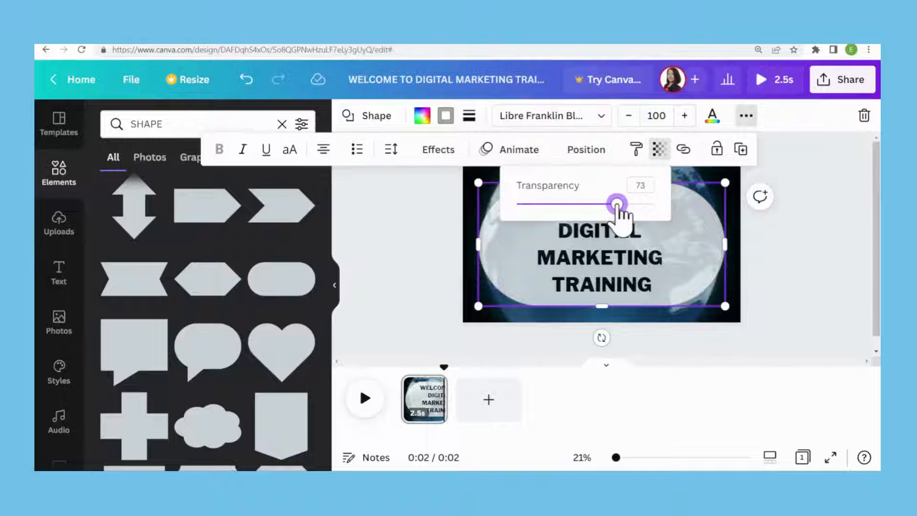
left_click(437, 294)
Play the welcome page to preview the globe video behind the semi-transparent pill shape
mouse_move(404, 395)
left_click(364, 398)
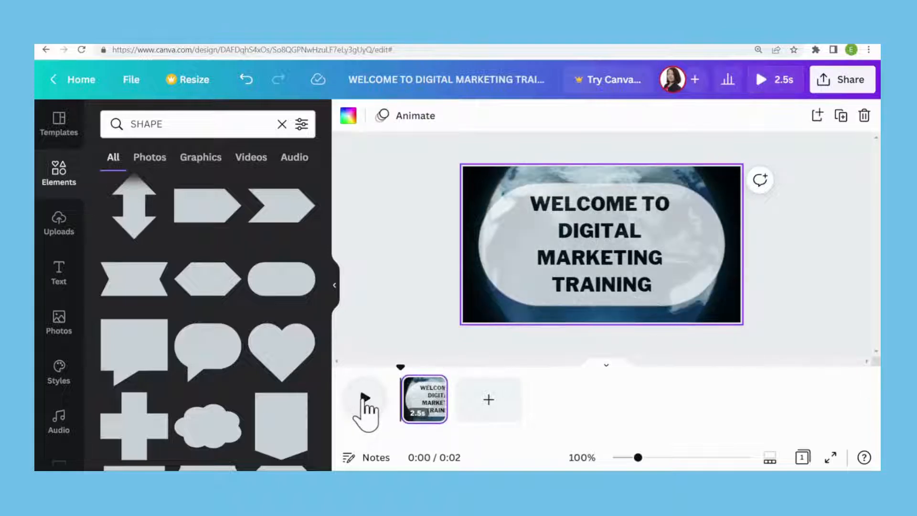
left_click(364, 398)
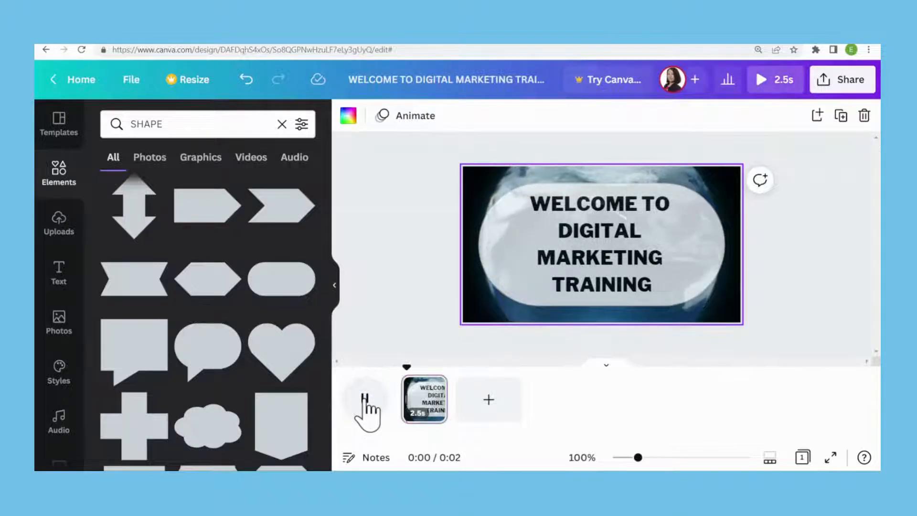
left_click(364, 399)
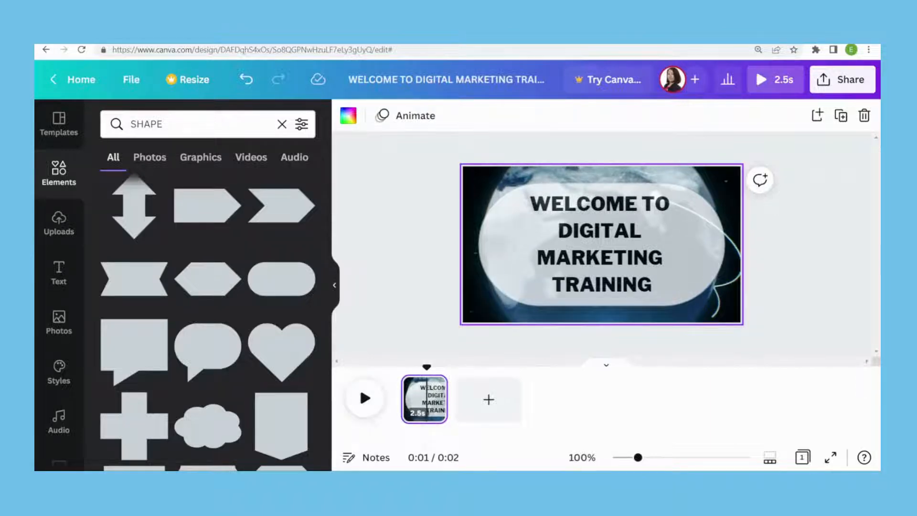
Give the pill shape a solid border with a weight of 14
left_click(694, 254)
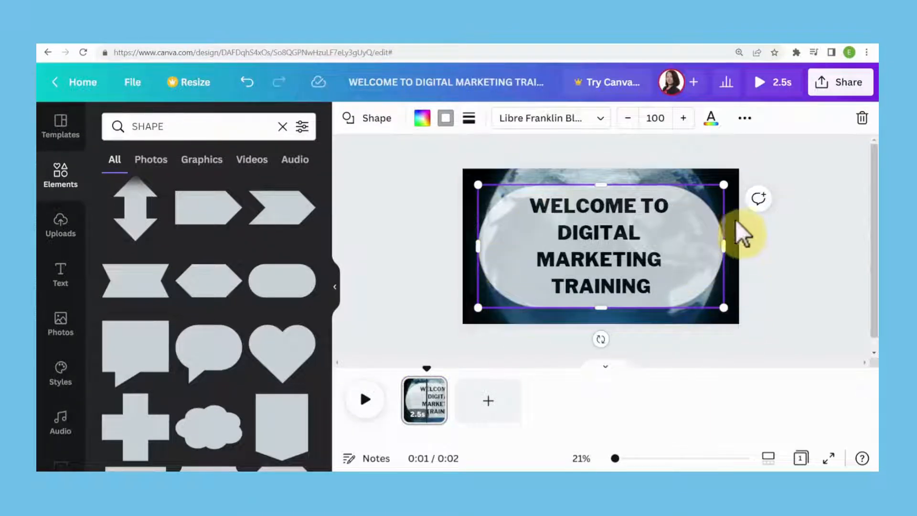
left_click(468, 119)
left_click_drag(564, 190, 569, 190)
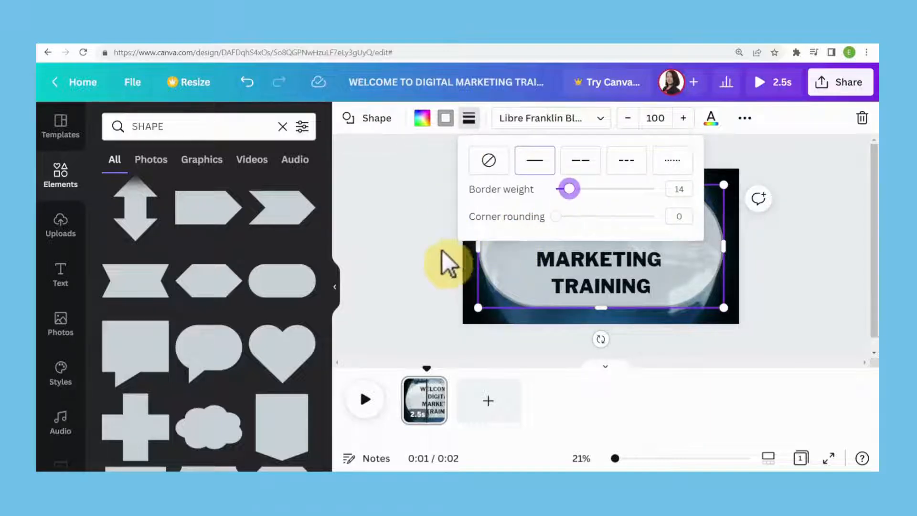
left_click(426, 254)
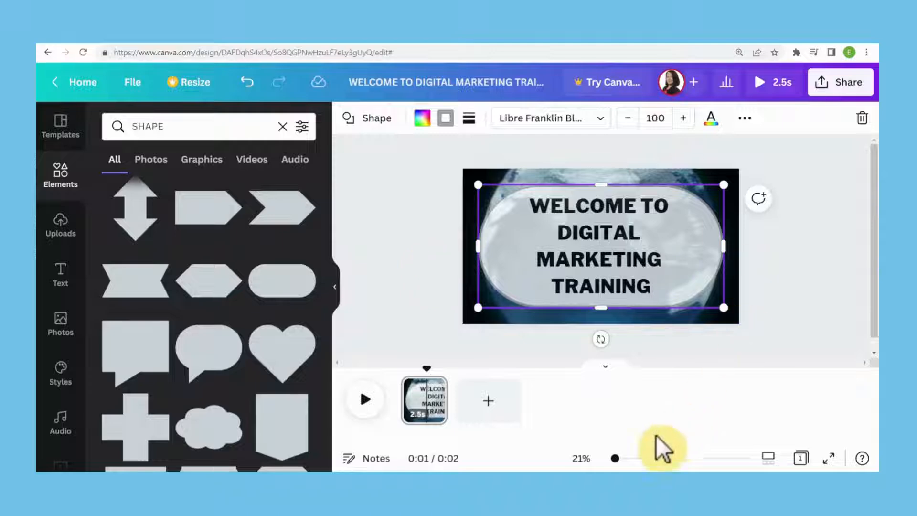
Add a second page after the welcome page and set its background colour to black
mouse_move(621, 460)
left_mouse_down()
mouse_move(633, 459)
mouse_move(617, 459)
left_mouse_up()
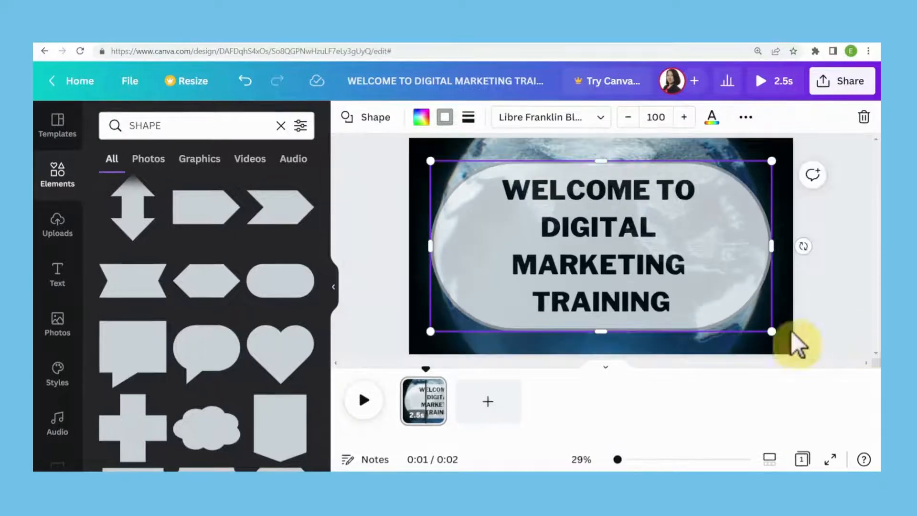
left_click(488, 403)
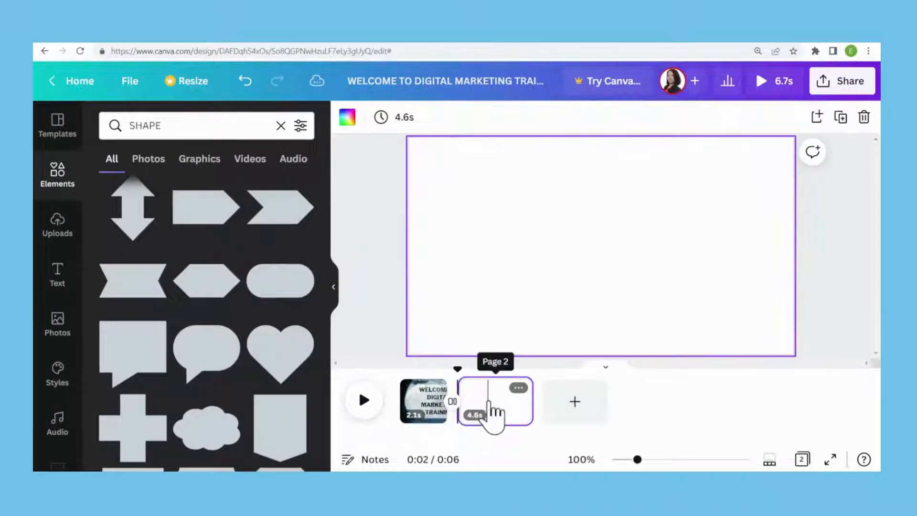
left_click(347, 117)
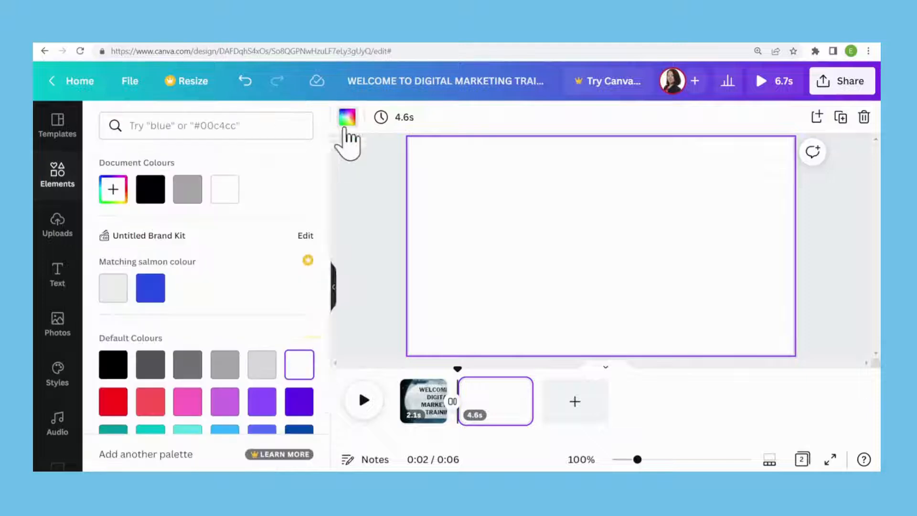
left_click(151, 192)
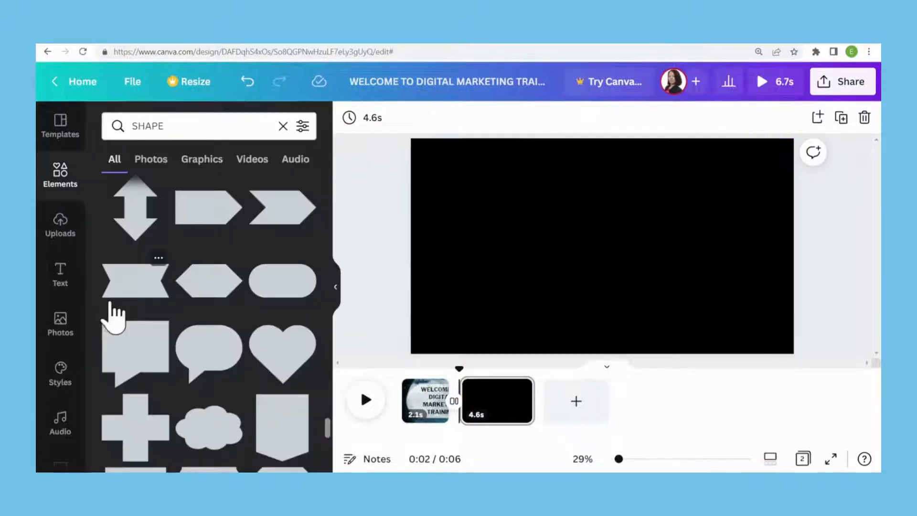
Add a heading reading IN THIS VIDEO to the black page and set its font to Libre Franklin Black
left_click(61, 277)
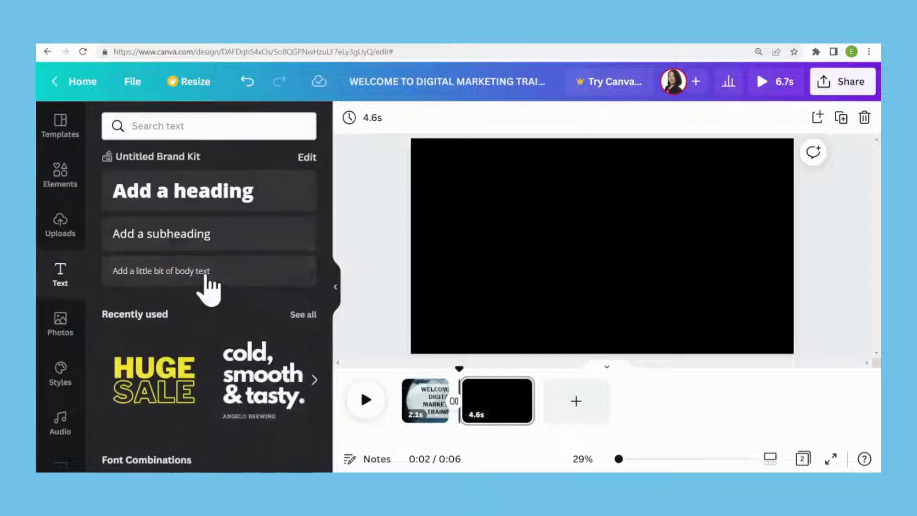
left_click(233, 210)
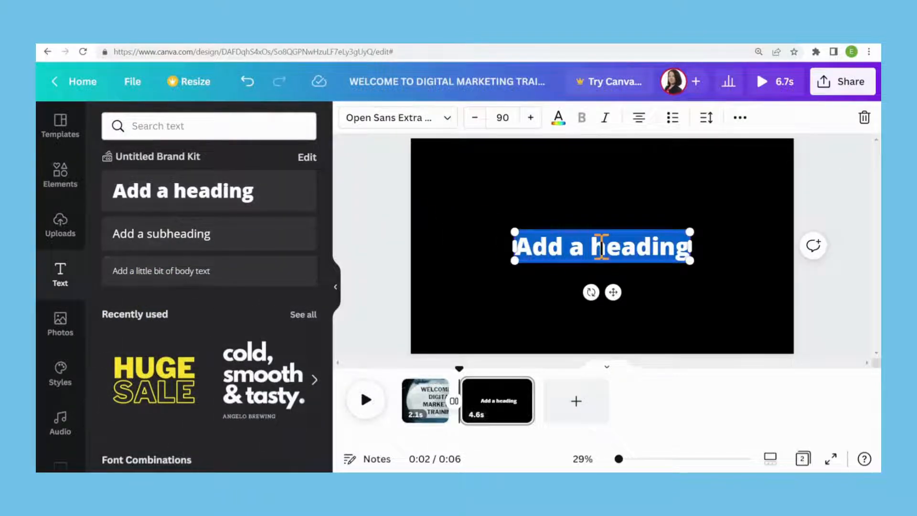
type("IN THIS VIDEO")
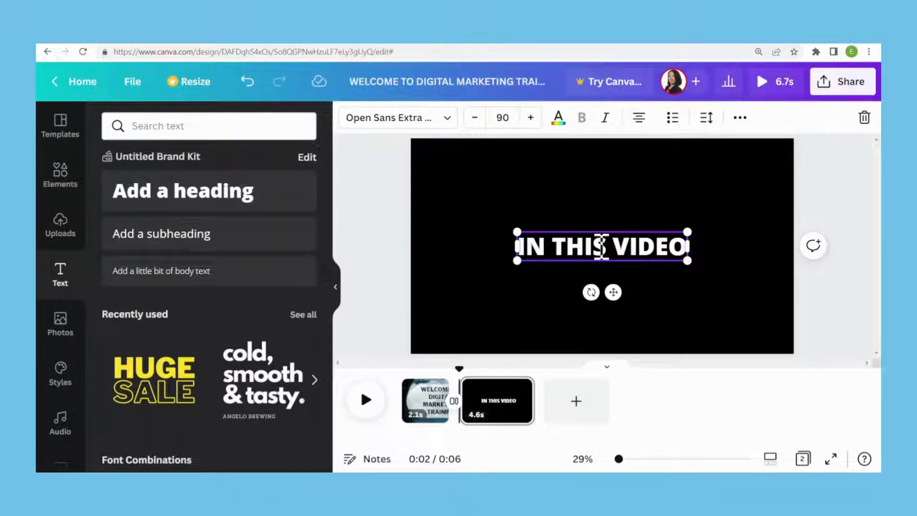
left_click(449, 120)
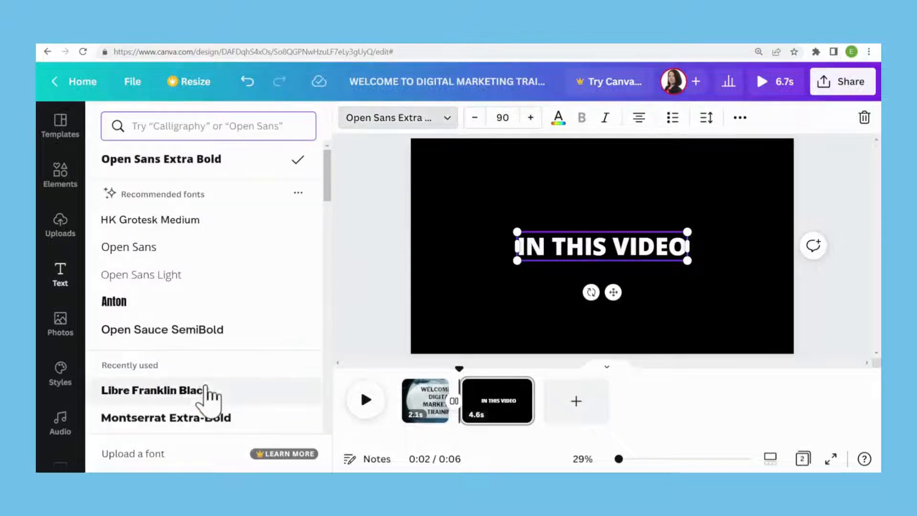
left_click(187, 393)
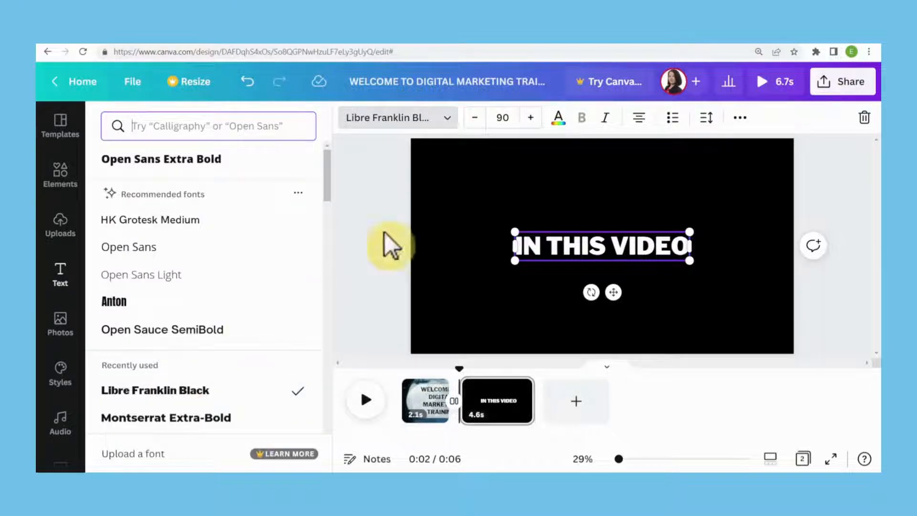
Set the IN THIS VIDEO heading's font size to 150 and move it to the upper part of the page
left_click(513, 116)
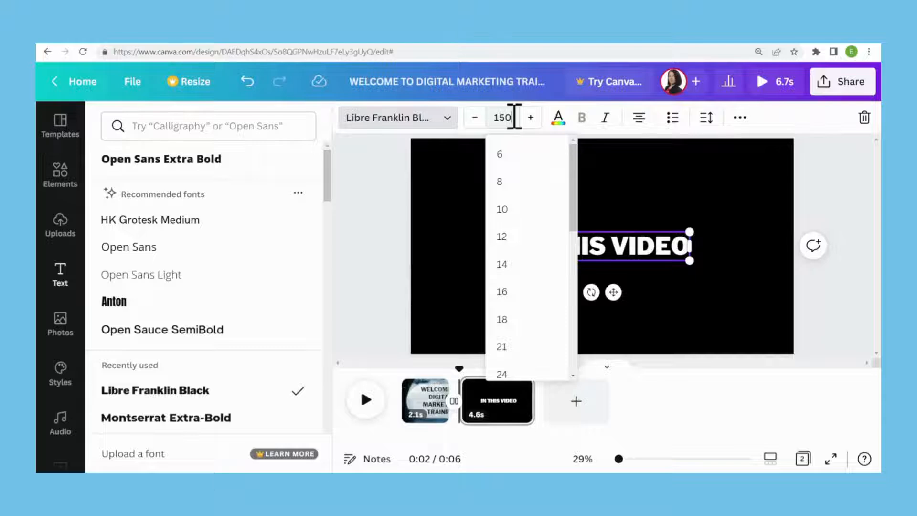
key("Return")
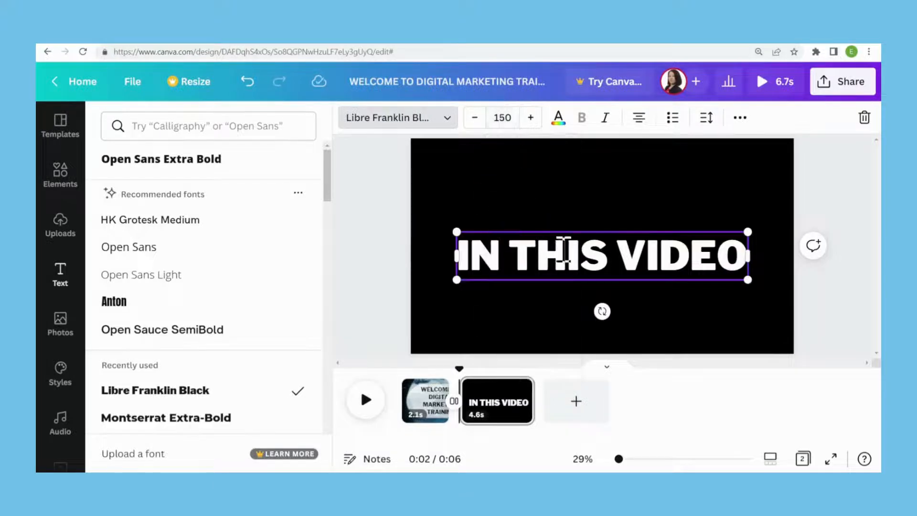
left_click_drag(618, 215, 616, 155)
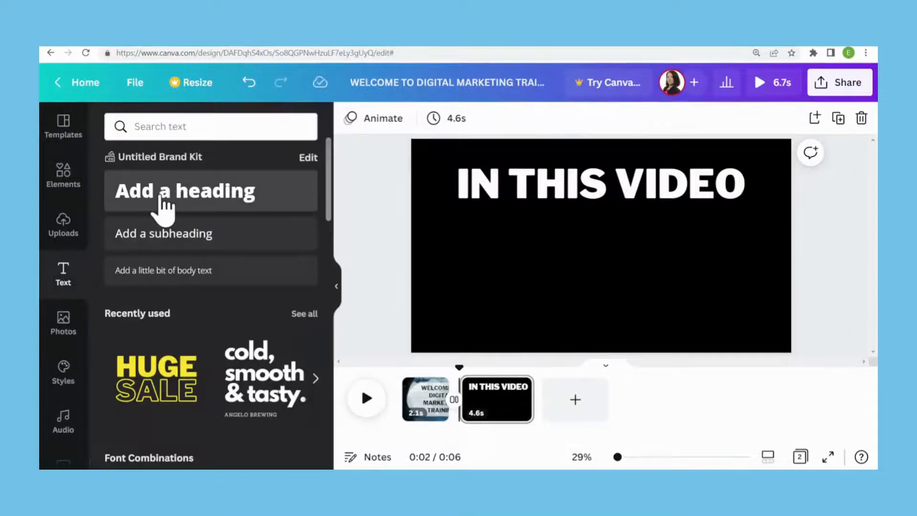
Add a second heading reading YOU WILL LEARN and set its font to Libre Franklin Black
left_click(162, 203)
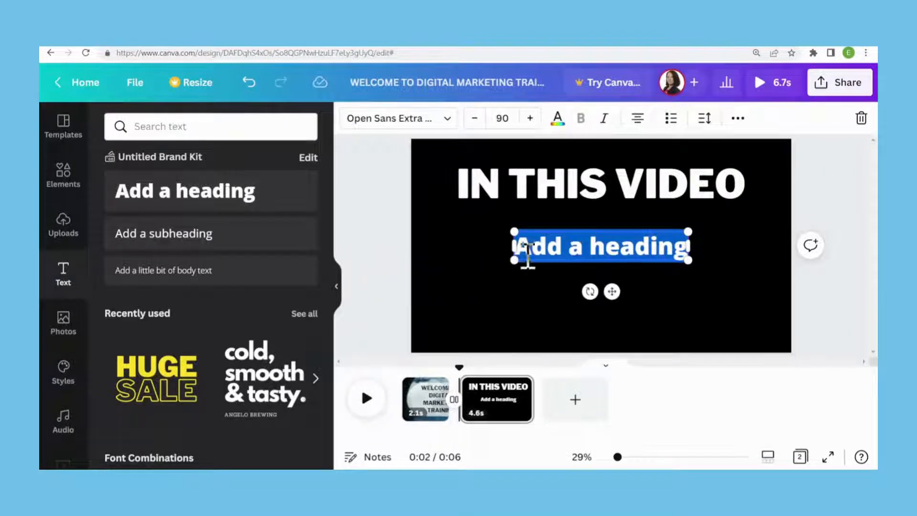
type("YOU WILL LEARN")
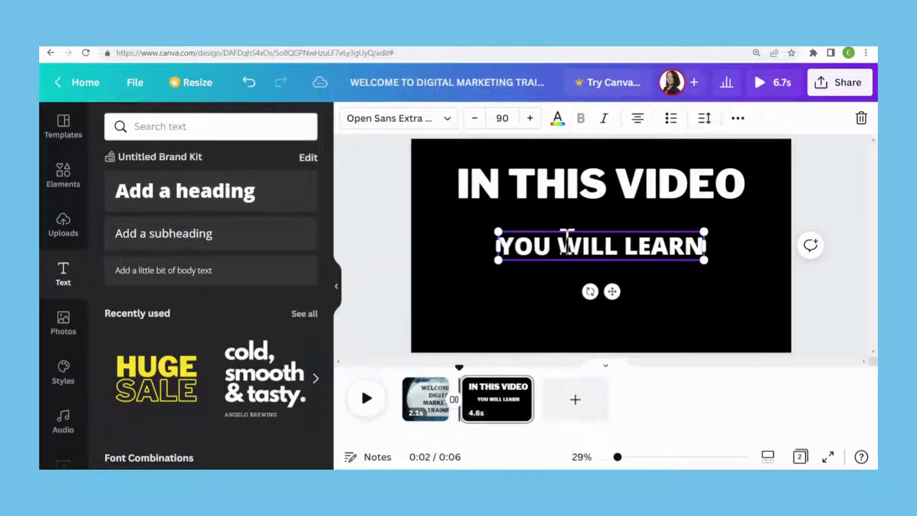
left_click(438, 125)
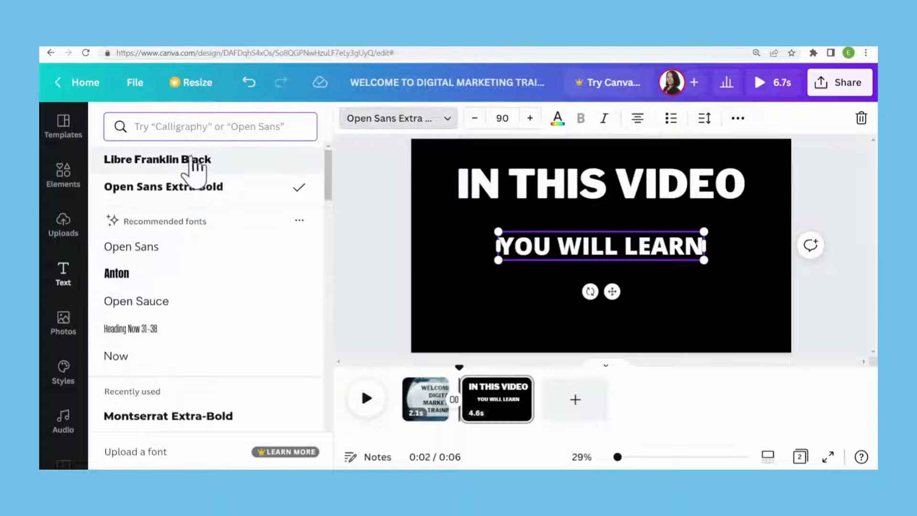
left_click(197, 161)
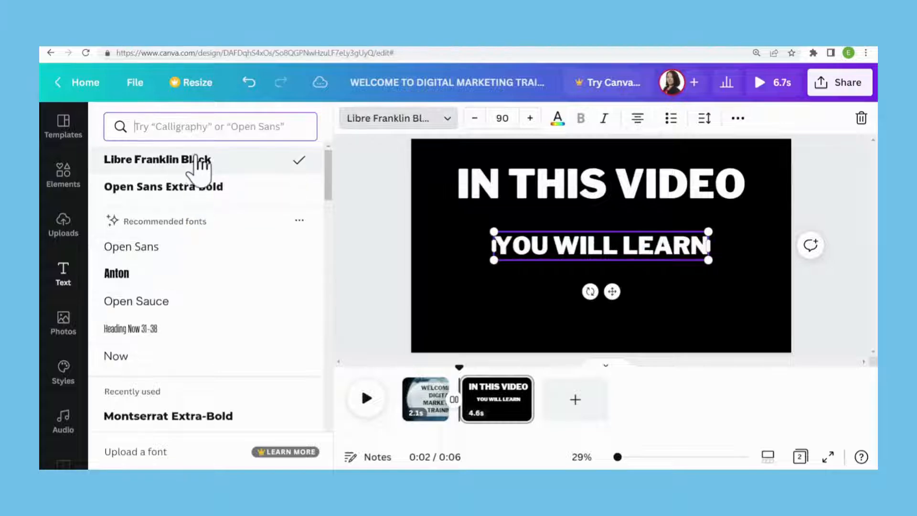
Apply the Hollow text effect to the YOU WILL LEARN heading
left_click(739, 119)
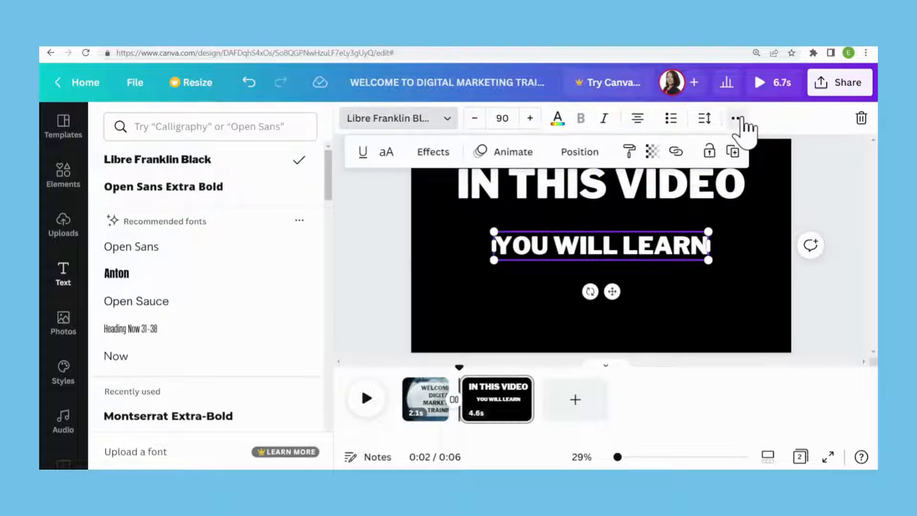
left_click(434, 152)
left_click(137, 305)
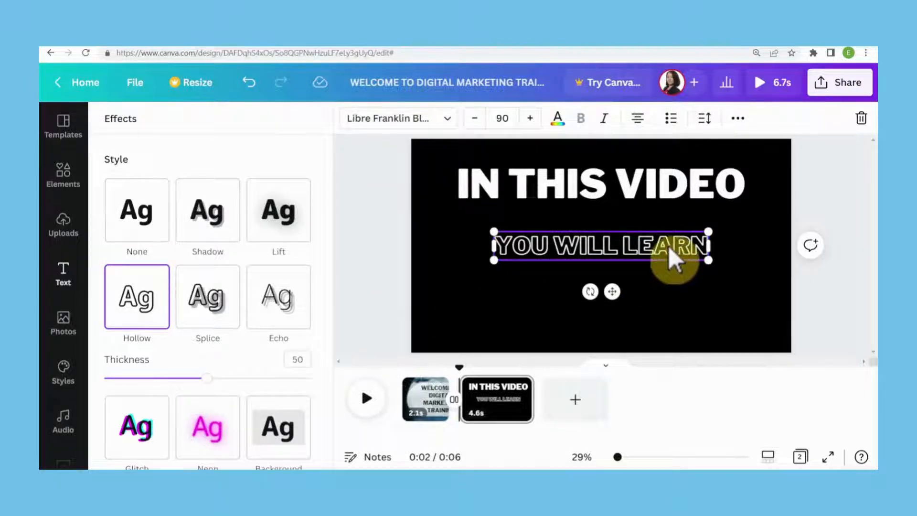
Move the YOU WILL LEARN heading to the lower part of the page and set its font size to 100
left_click_drag(673, 267, 675, 304)
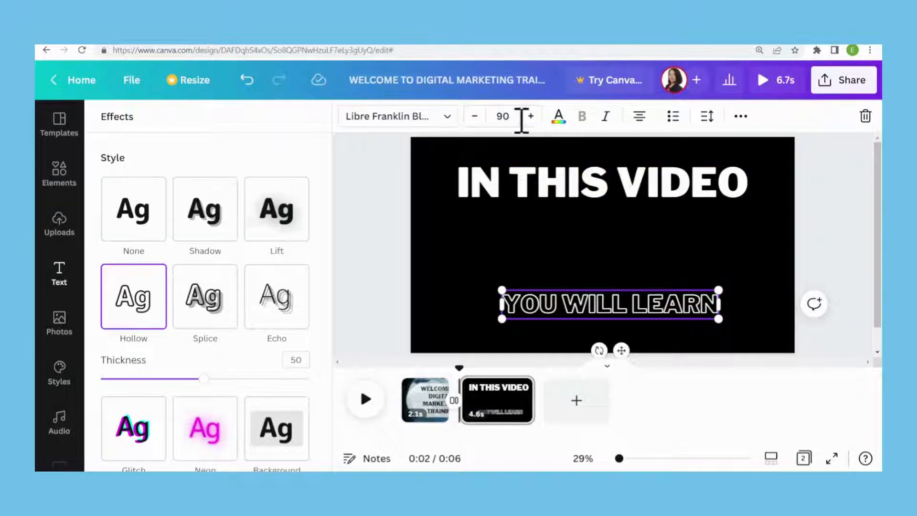
left_click(518, 116)
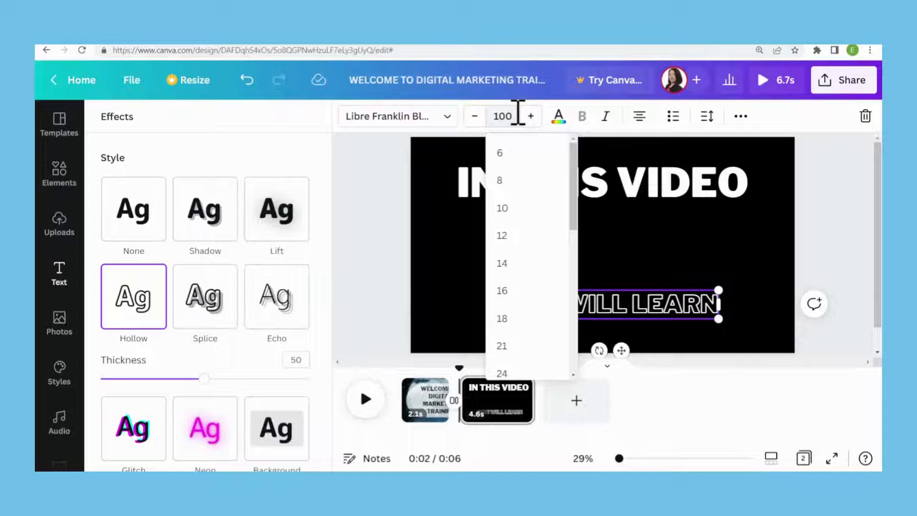
type("100")
key("Return")
left_click(692, 301)
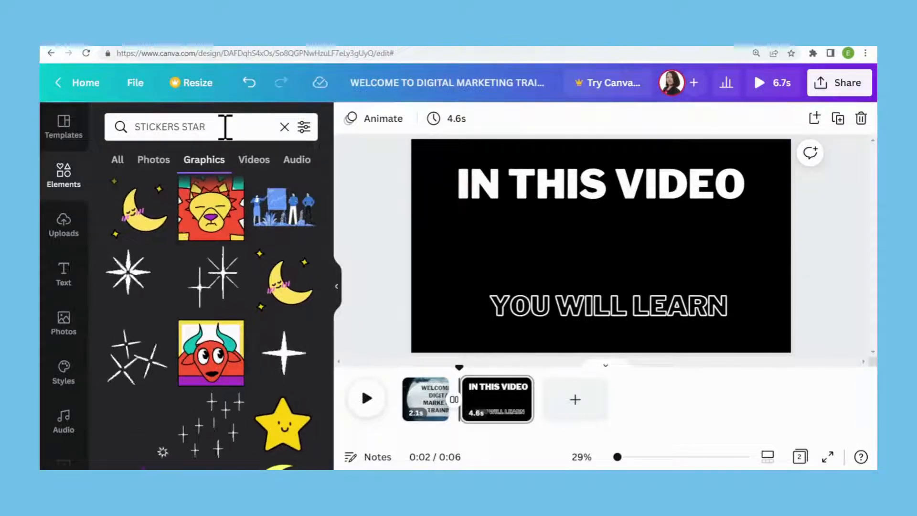
Add the white three-star sparkle sticker to the black page and shrink it into the page's lower-left corner
left_click(136, 363)
left_click_drag(549, 246, 427, 283)
left_click_drag(557, 218, 476, 309)
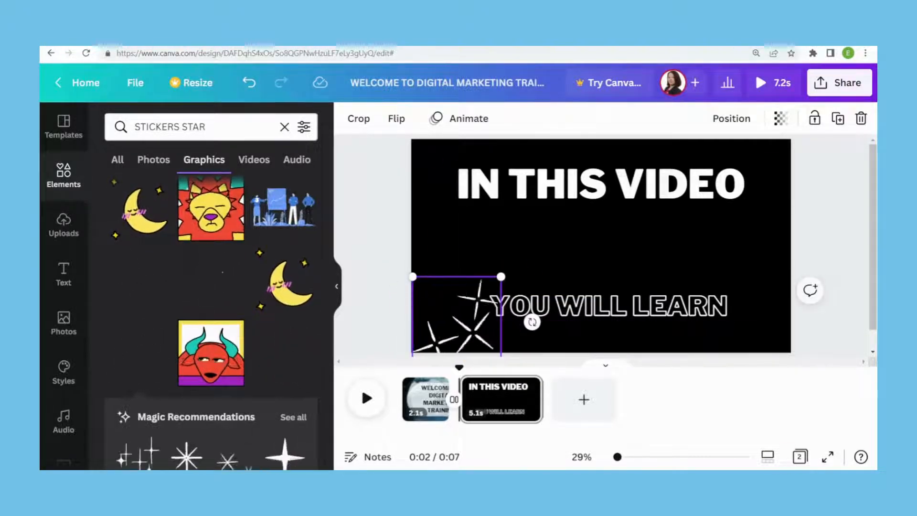
Set the duration of the IN THIS VIDEO page to 1.5 seconds
left_click(525, 401)
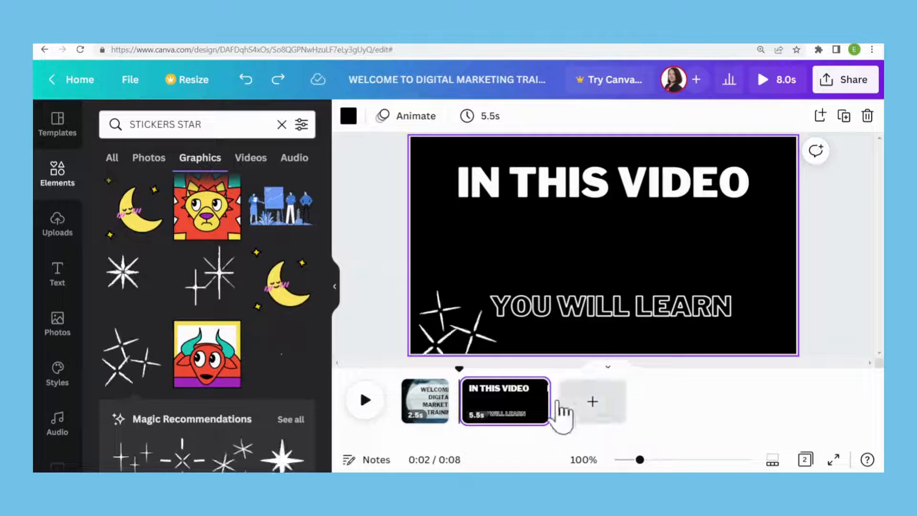
left_click(499, 416)
left_click(487, 119)
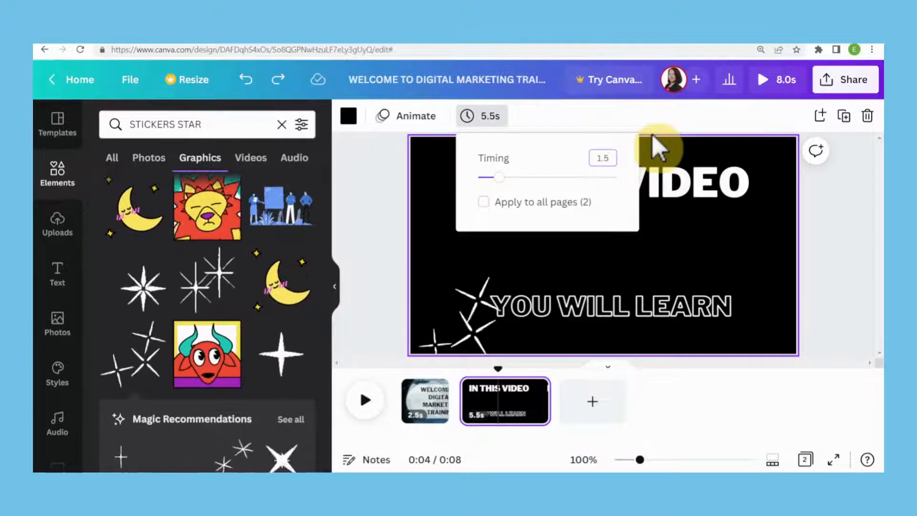
type("1.5")
key("Return")
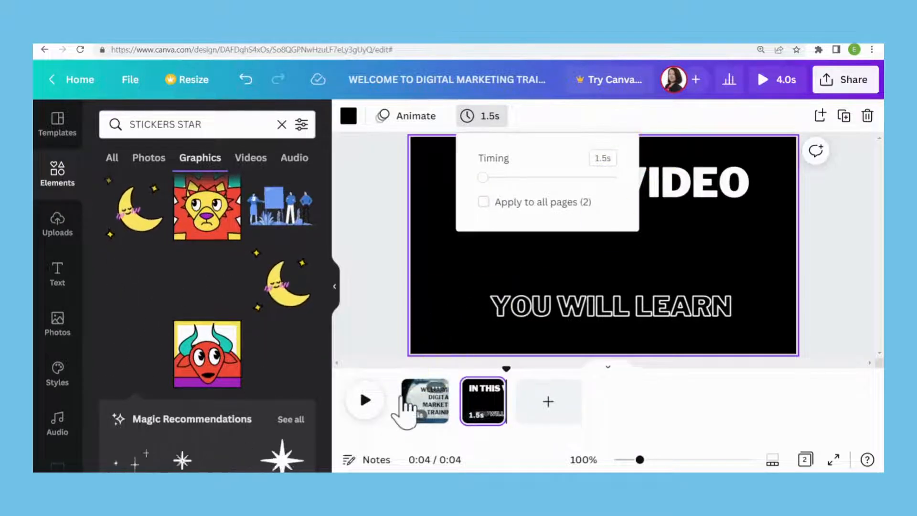
Play the two-page video from the beginning to preview it, stopping on the IN THIS VIDEO page
left_click(365, 400)
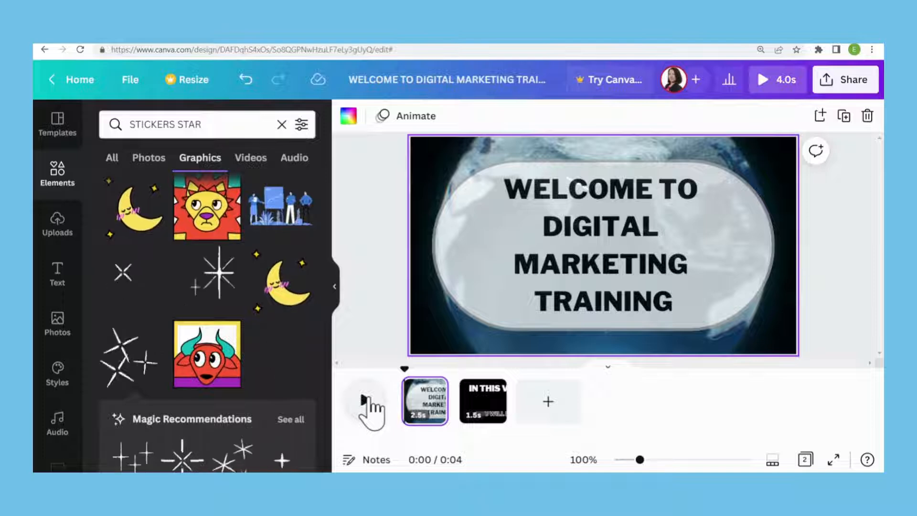
left_click(369, 404)
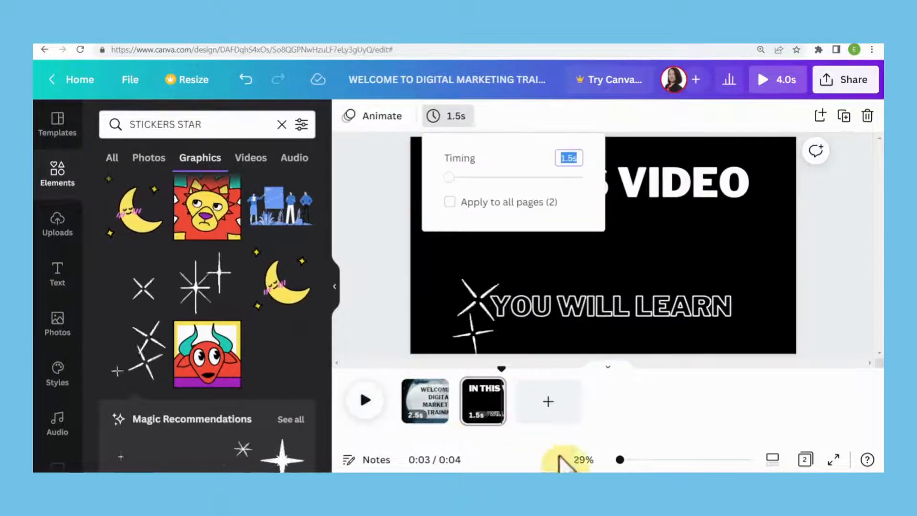
key("Escape")
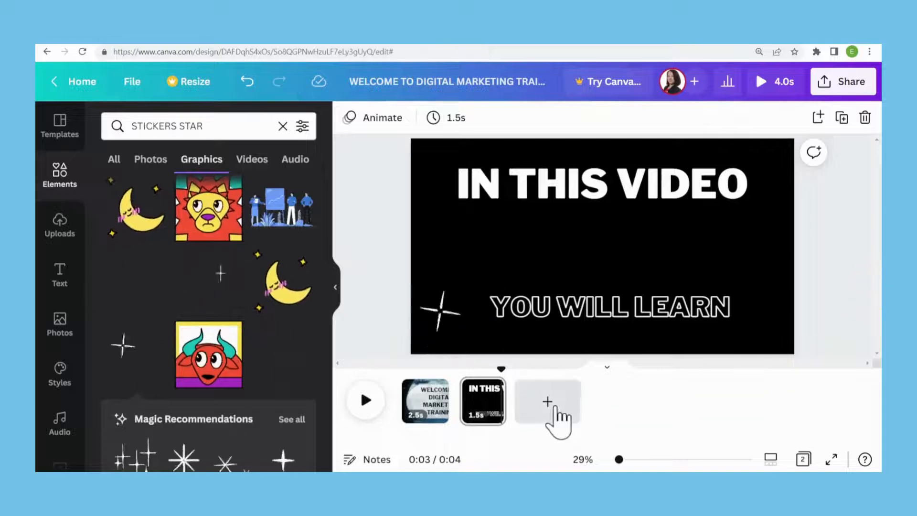
Add a third page and place the animated white diamond outline sticker over the LEAD GENERATION bulleted list
left_click(555, 410)
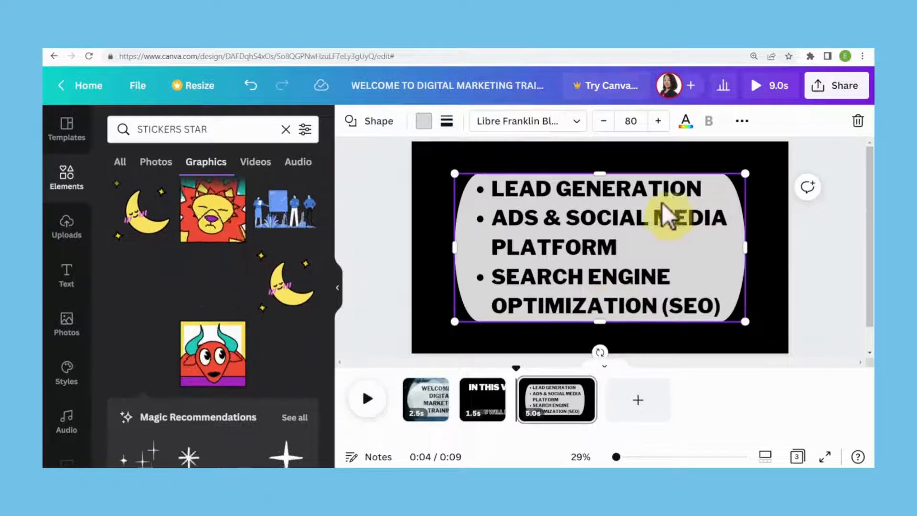
left_click(427, 397)
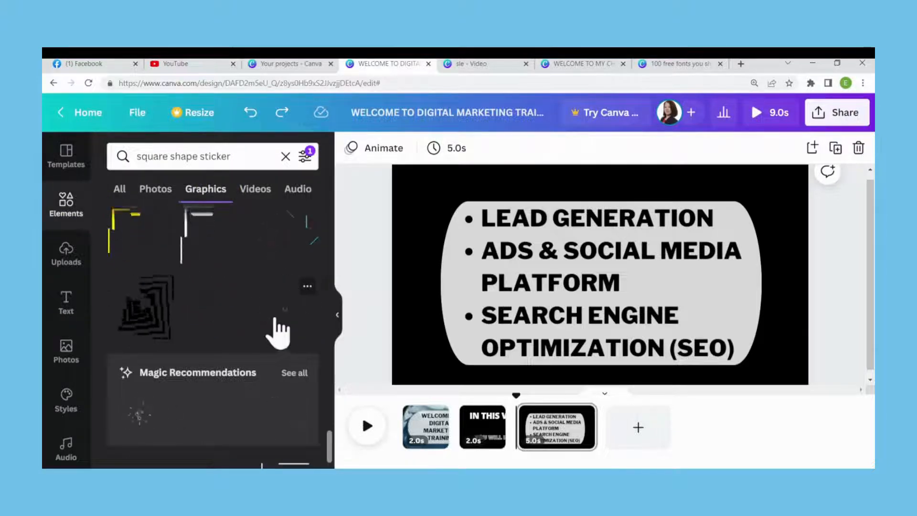
left_click(284, 329)
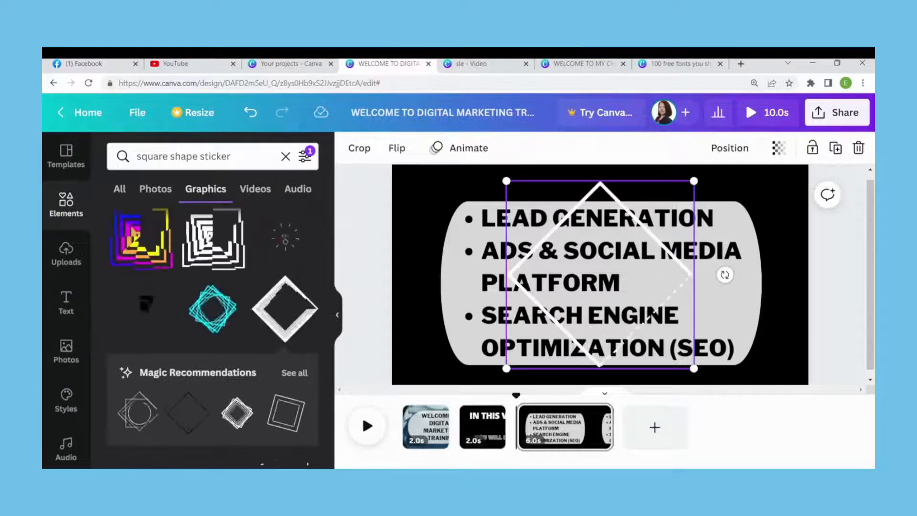
key("ctrl+minus")
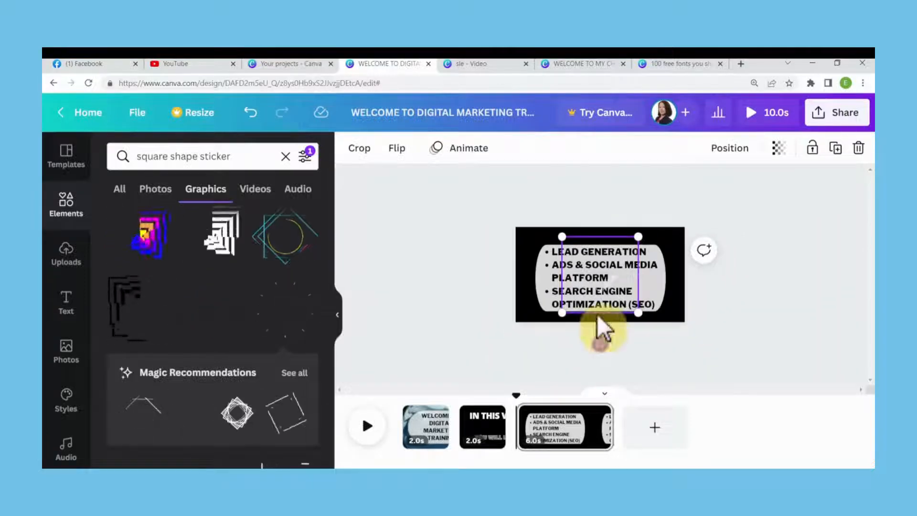
Move the bulleted list shape out past the page's lower-right corner and select the diamond sticker
left_click(657, 300)
left_click_drag(688, 311, 790, 355)
left_click(592, 284)
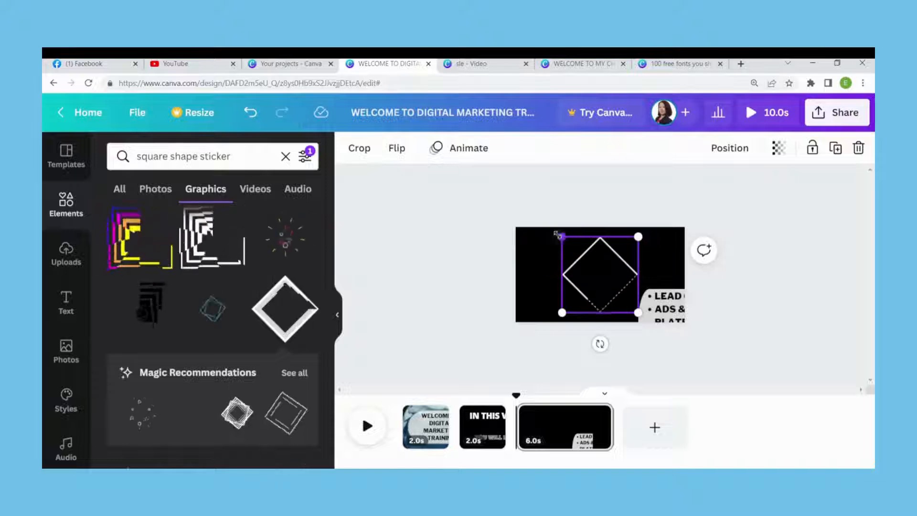
Reposition the diamond sticker against the page's left edge and enlarge it to the full page width
left_click_drag(578, 258, 573, 264)
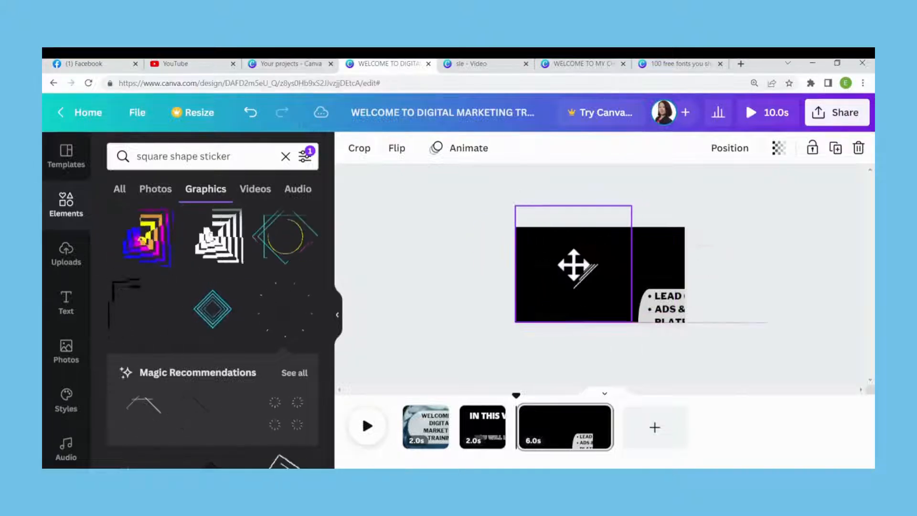
left_click_drag(633, 206, 701, 266)
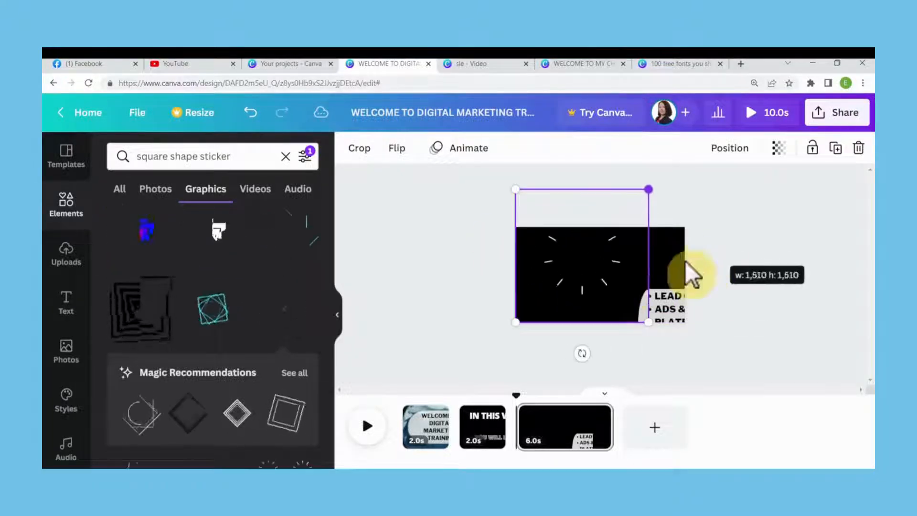
left_click(627, 297)
left_click_drag(652, 332, 721, 349)
left_click(720, 348)
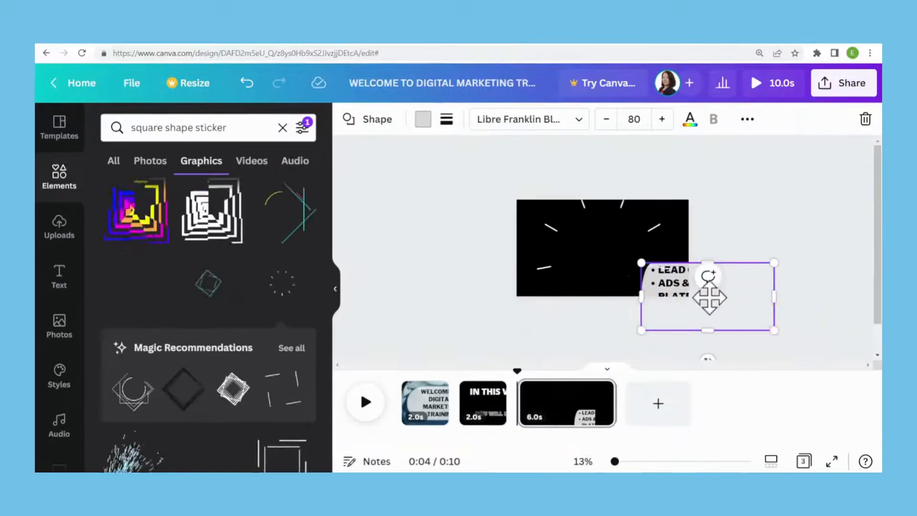
Move the bulleted list shape back to the page centre and bring it forward in front of the diamond sticker
left_click_drag(709, 296, 648, 269)
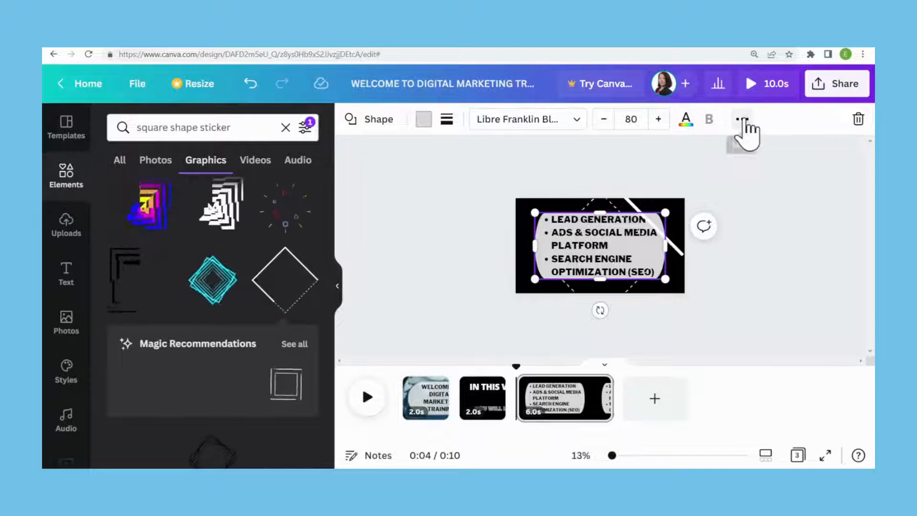
left_click(742, 119)
left_click(587, 154)
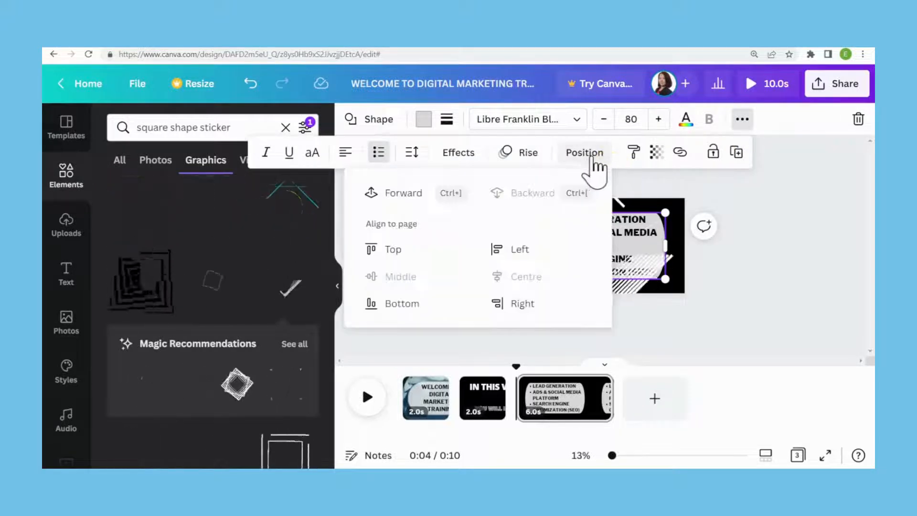
left_click(406, 193)
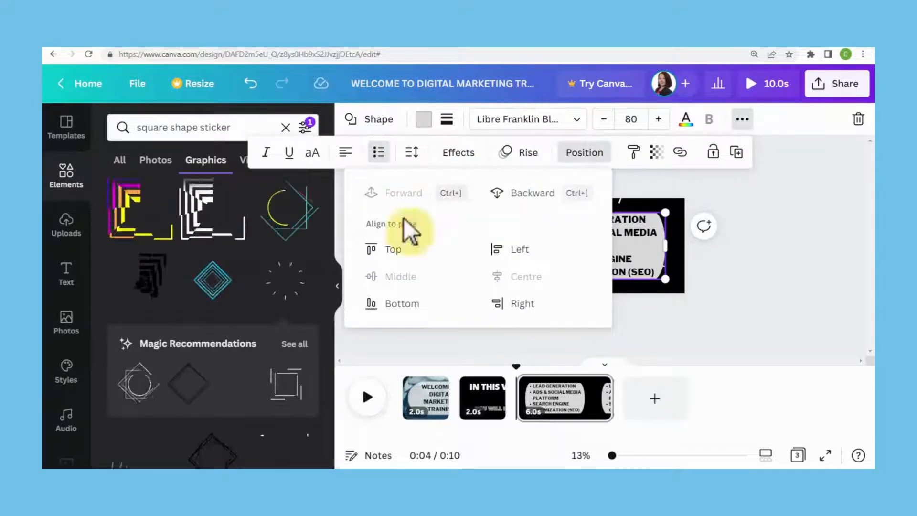
Undo the last change and enlarge the diamond sticker beyond the page edges so its lines cross the page corners
left_click(750, 363)
key("ctrl+z")
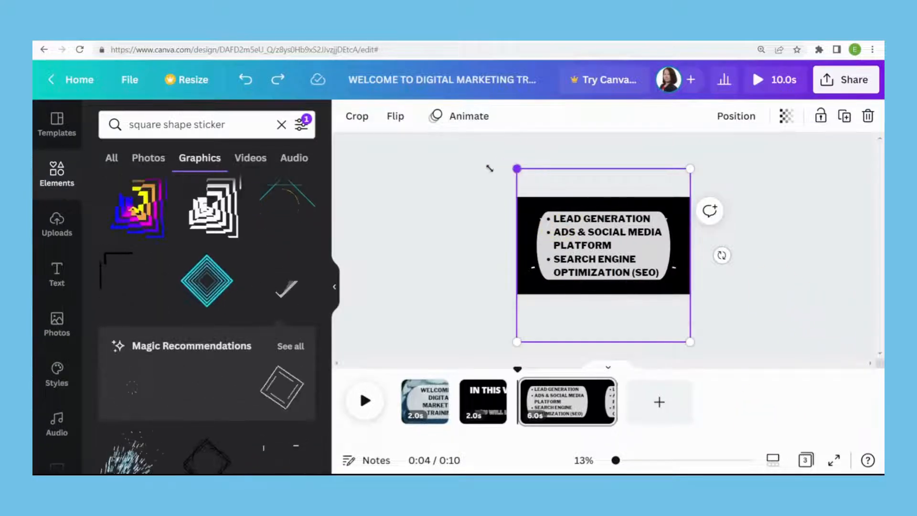
left_click_drag(490, 168, 397, 170)
left_click_drag(690, 341, 718, 352)
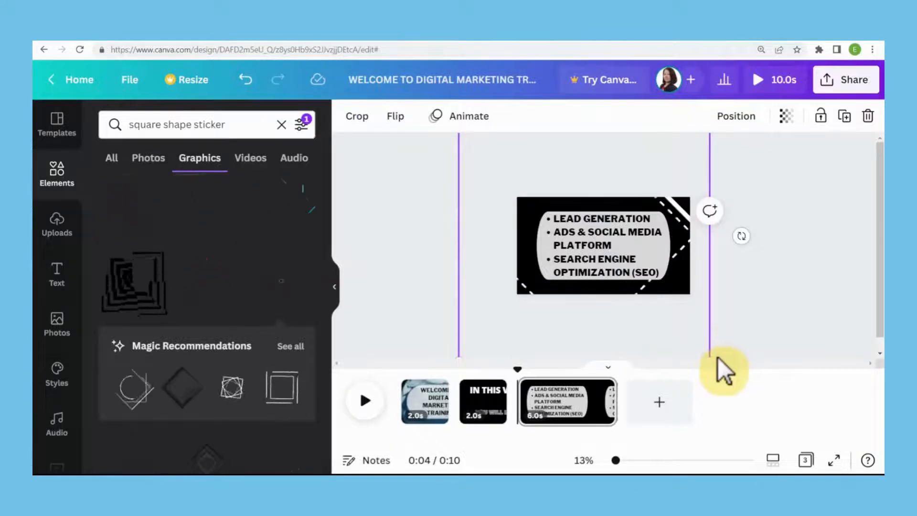
scroll(763, 328, "down", 1)
left_click_drag(710, 347, 740, 374)
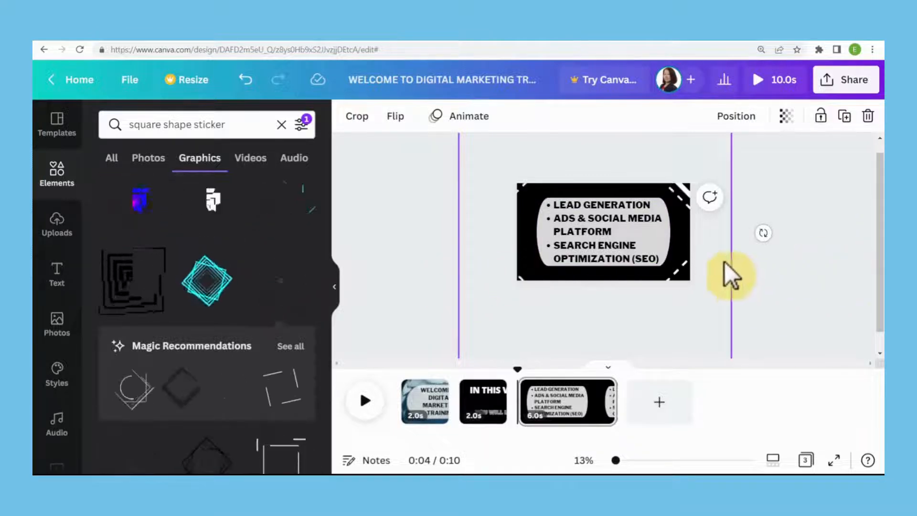
scroll(670, 248, "up", 1)
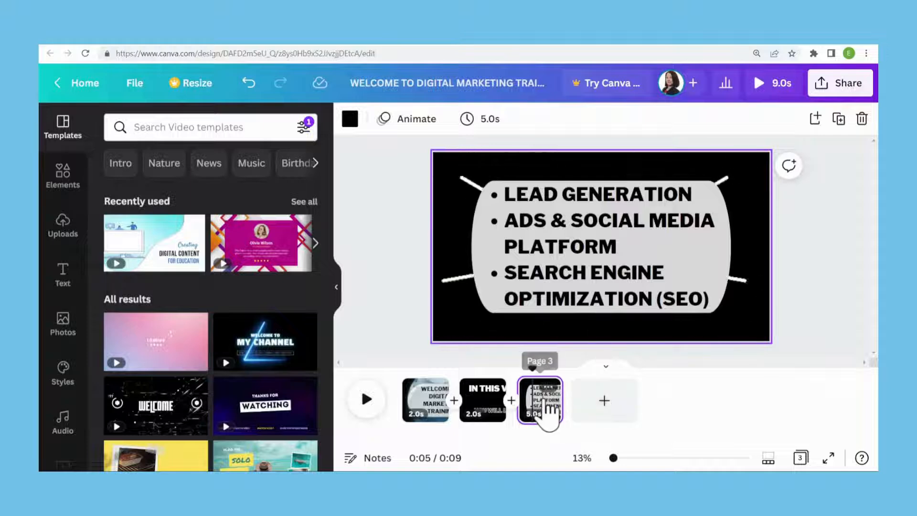
Set the duration of the bulleted list page to 3 seconds
left_click(507, 249)
left_click(488, 121)
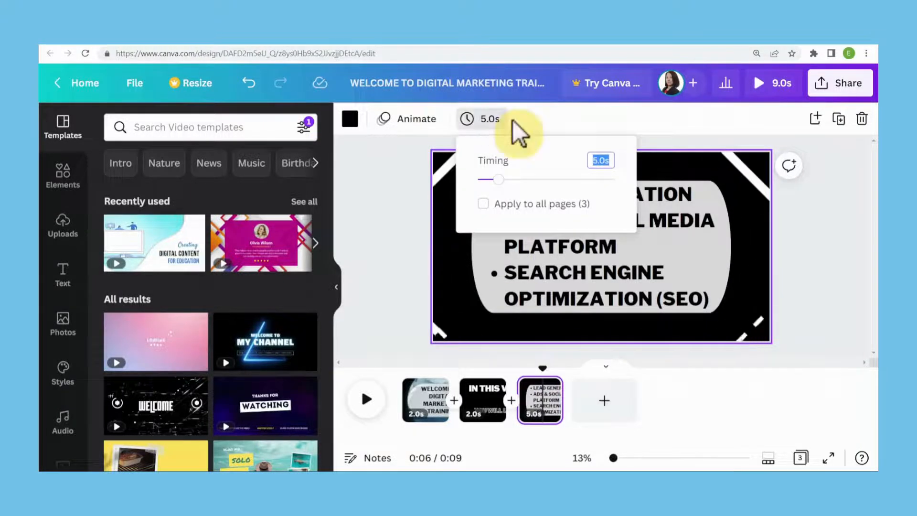
type("3")
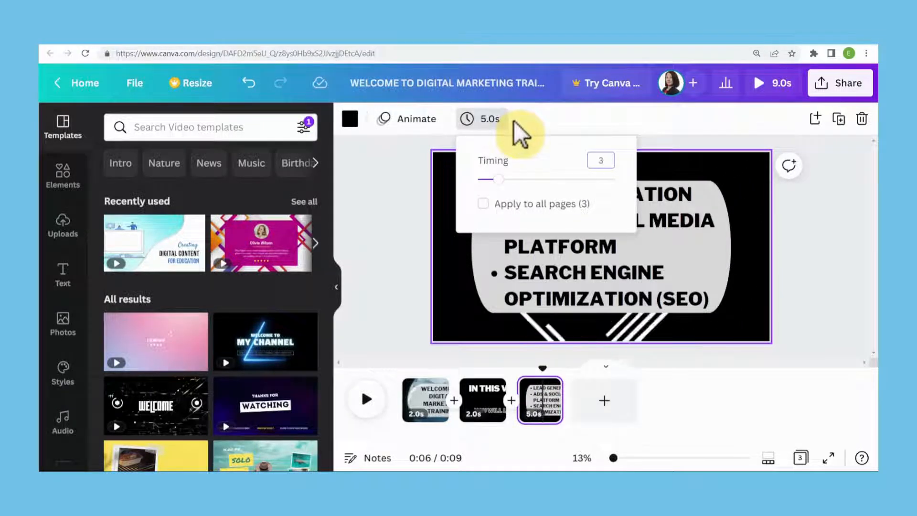
key("Return")
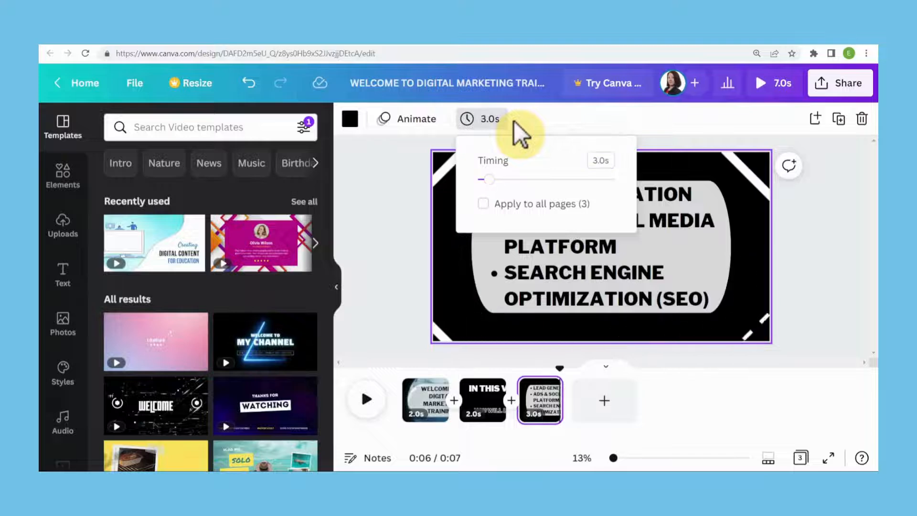
left_click(402, 268)
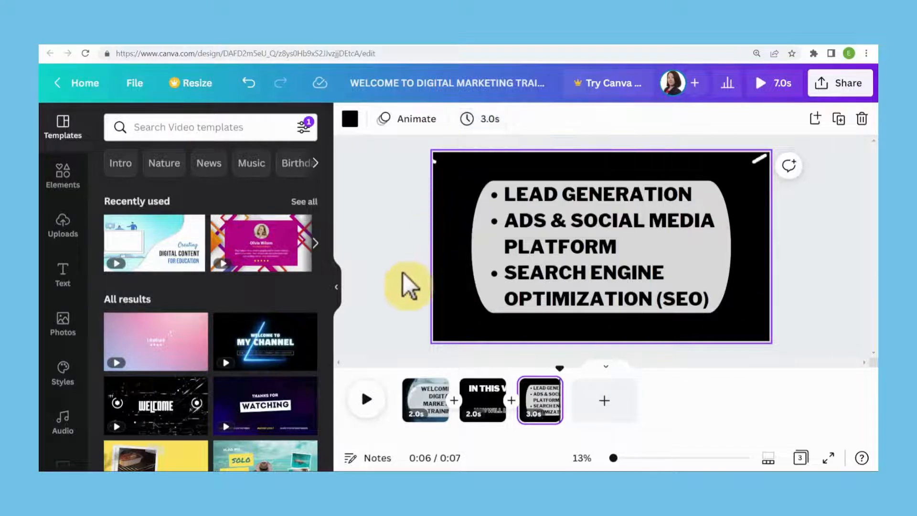
Add a Line Wipe transition with rightward direction between the WELCOME page and the IN THIS VIDEO page
left_click(453, 406)
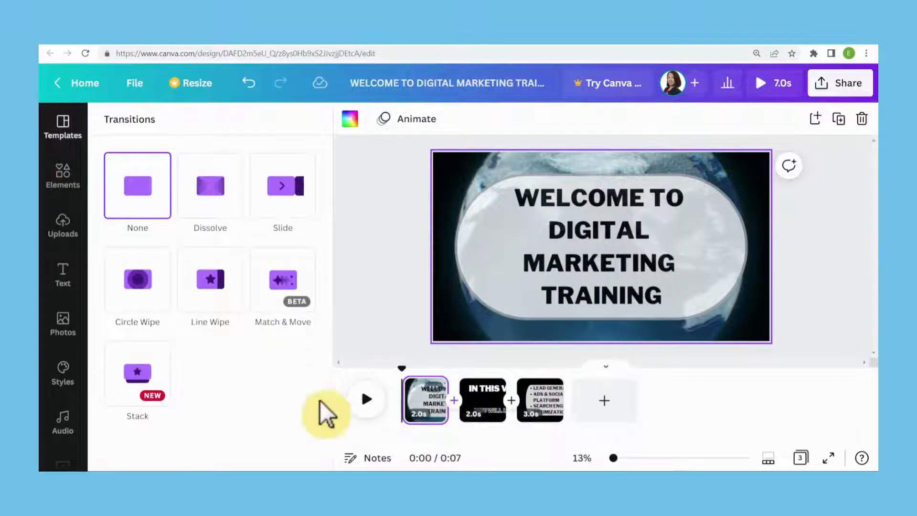
left_click(213, 287)
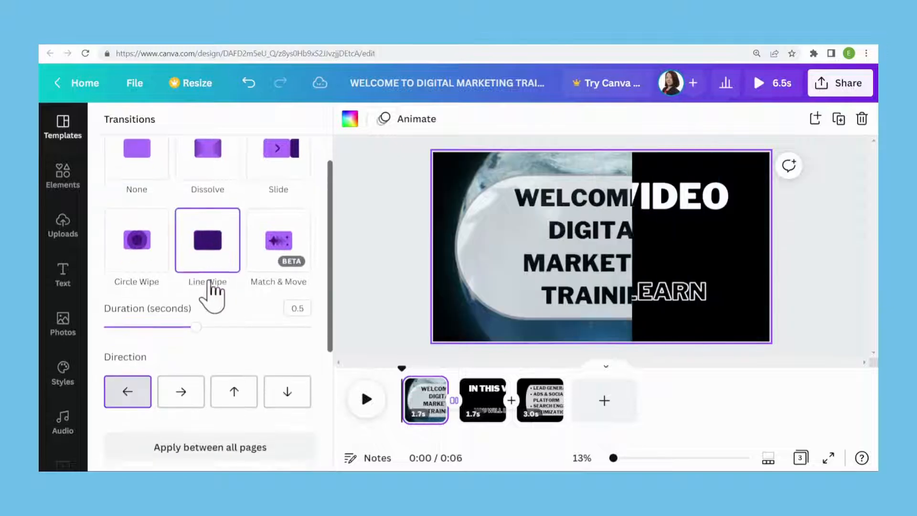
left_click(181, 396)
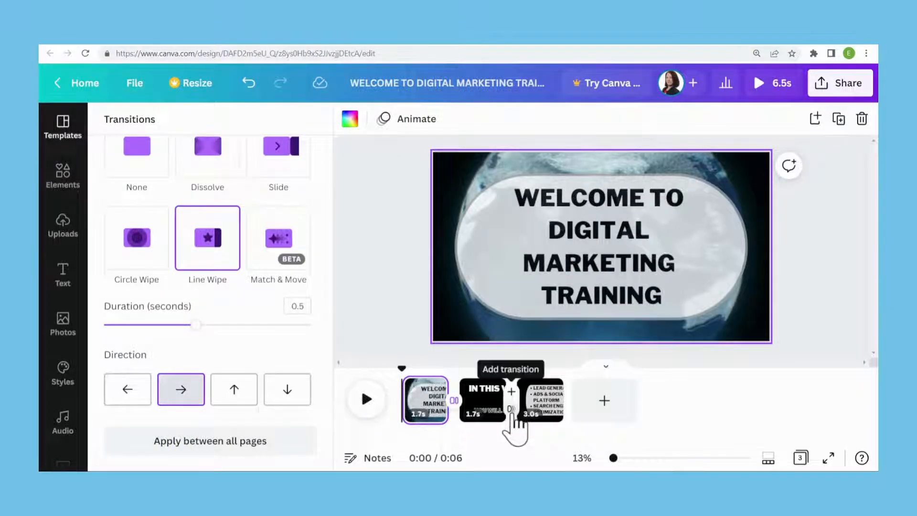
Add a Line Wipe transition with rightward direction between the IN THIS VIDEO page and the bulleted list page
left_click(511, 409)
left_click(211, 294)
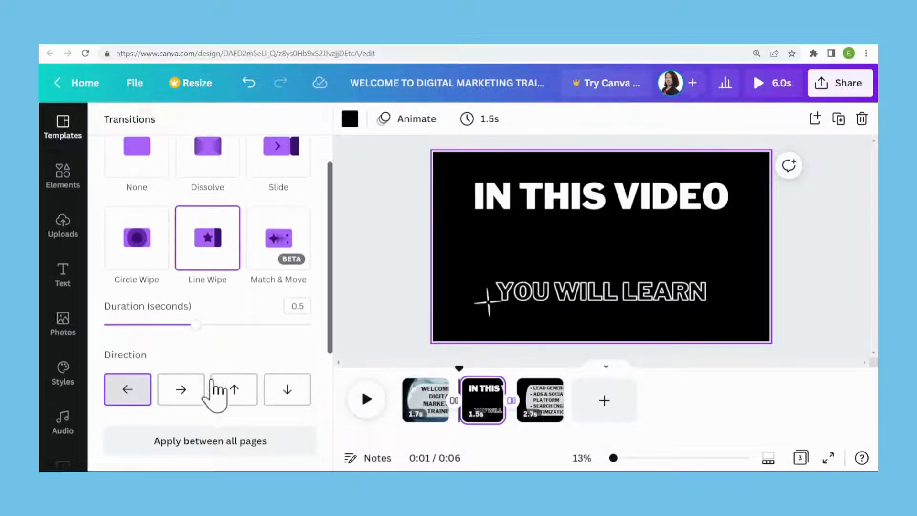
left_click(186, 389)
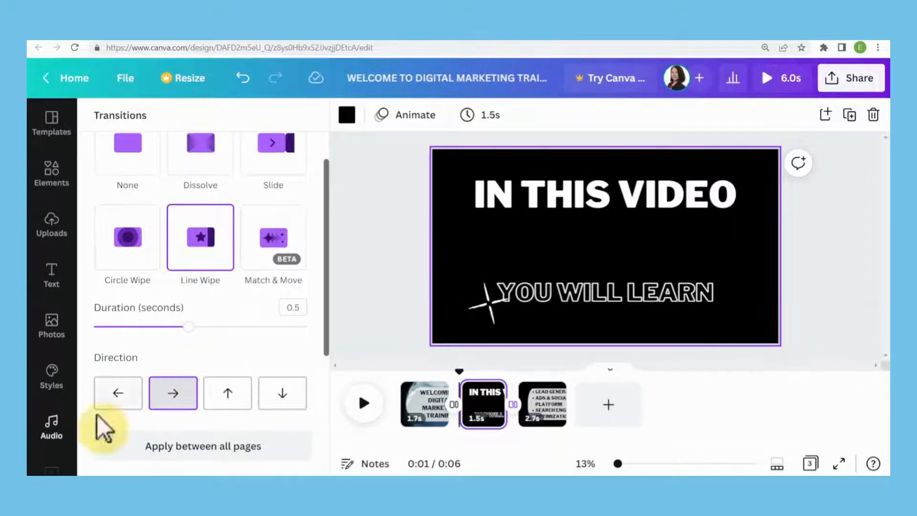
Add the uploaded audio track Crimson Fly - TRIM.mp3 to the video timeline
left_click(50, 424)
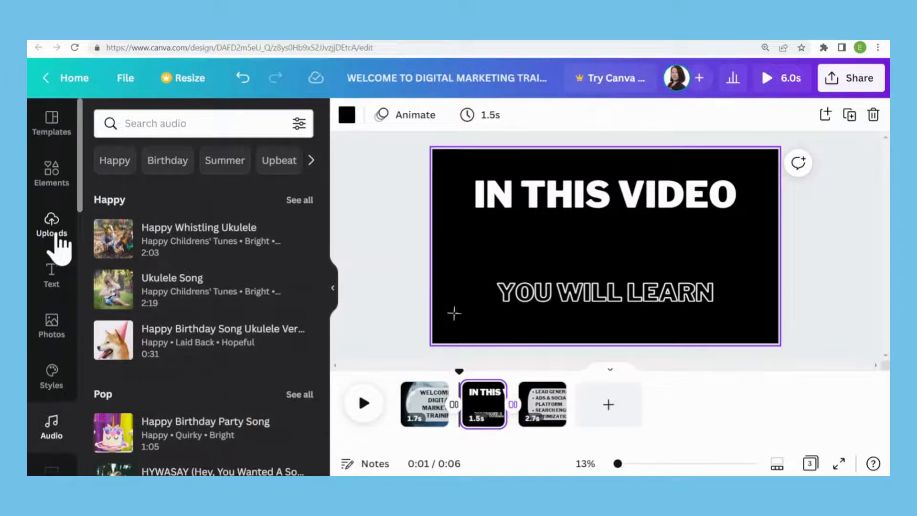
left_click(56, 236)
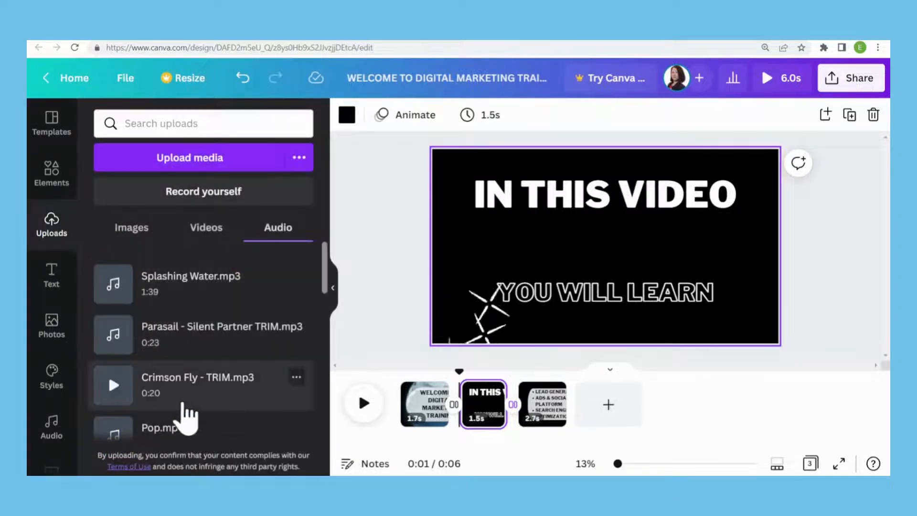
left_click_drag(160, 390, 409, 445)
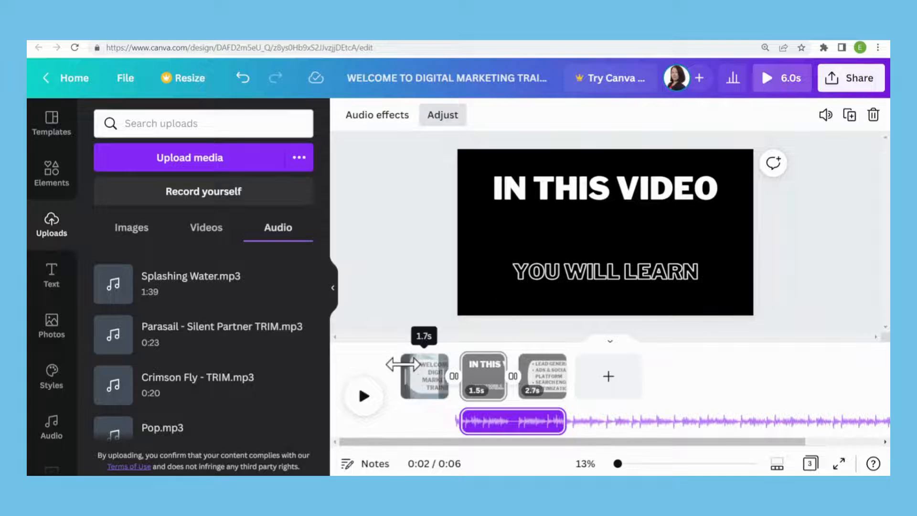
Move the Crimson Fly track to the start of the video and stretch it to the end of the last page
left_click(423, 377)
left_click_drag(473, 421, 410, 424)
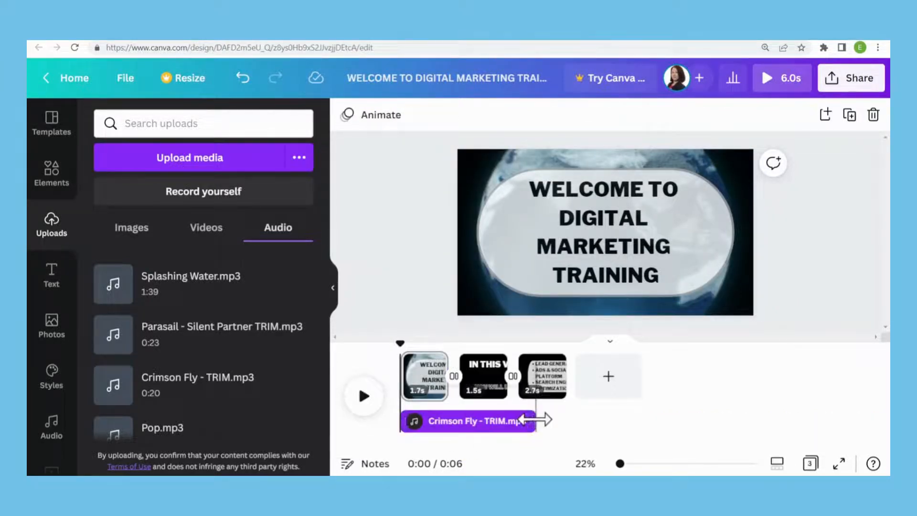
left_click_drag(536, 423, 566, 421)
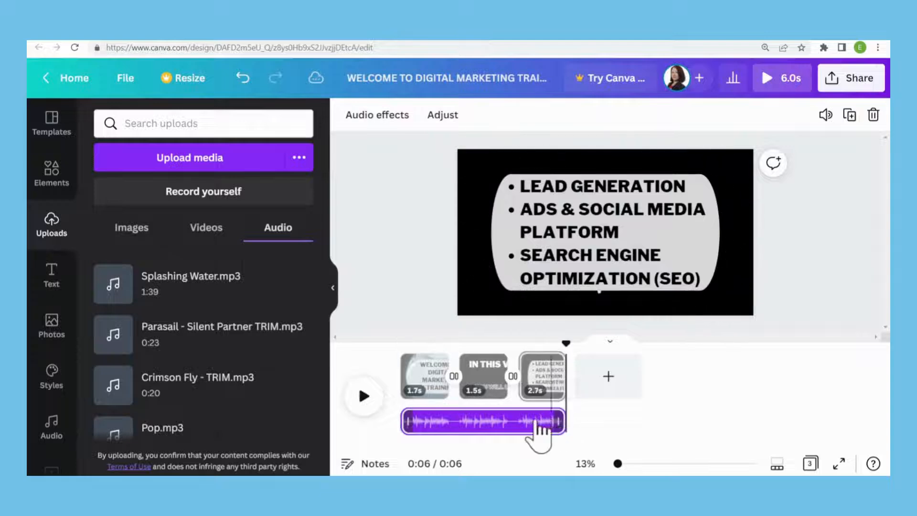
Set the Crimson Fly track's fade in and fade out to 0.3 seconds each
left_click(359, 117)
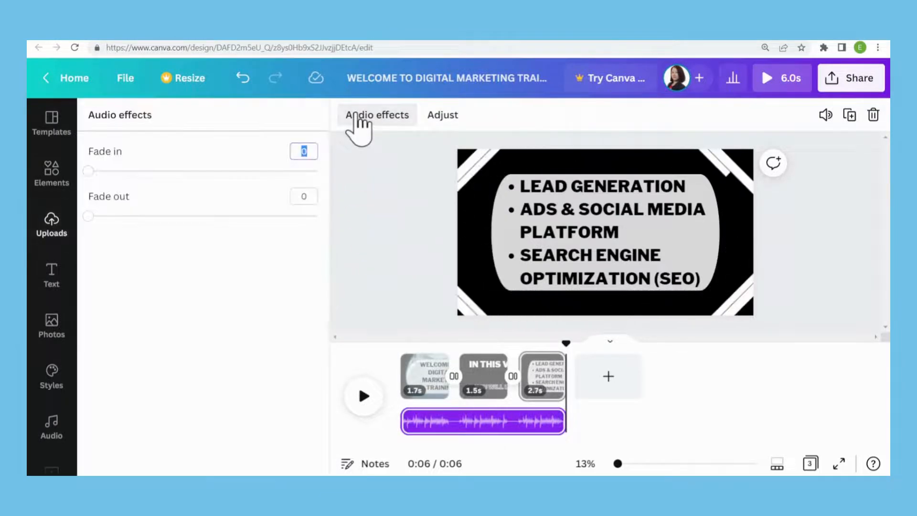
left_click_drag(89, 172, 109, 172)
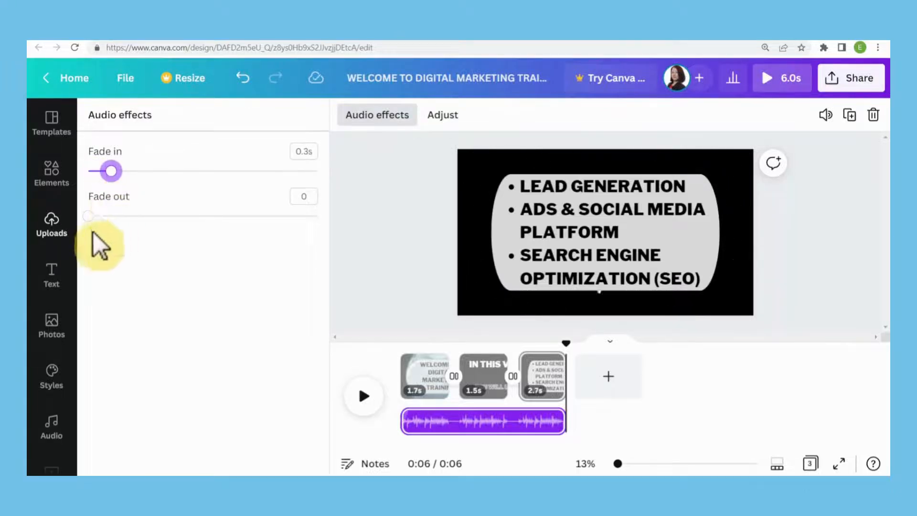
left_click_drag(95, 217, 110, 216)
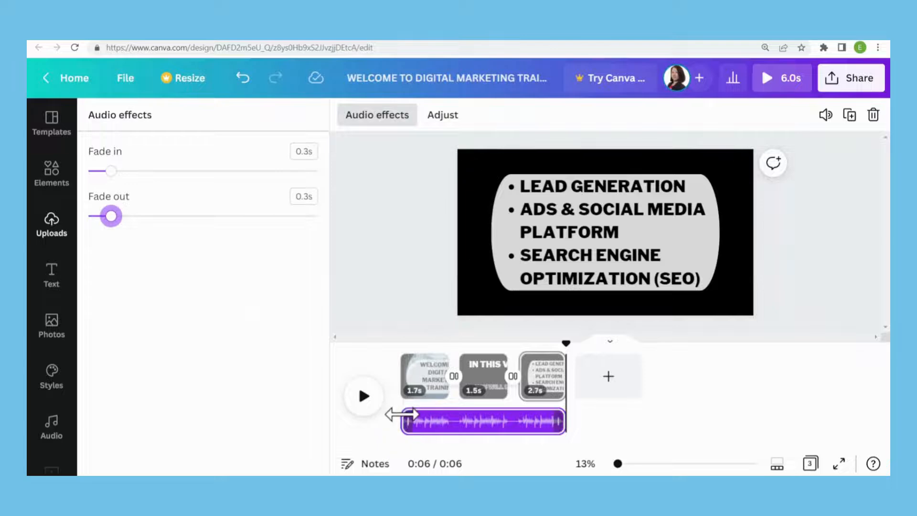
Play the video from its beginning to preview the pages with the background music
left_click(400, 410)
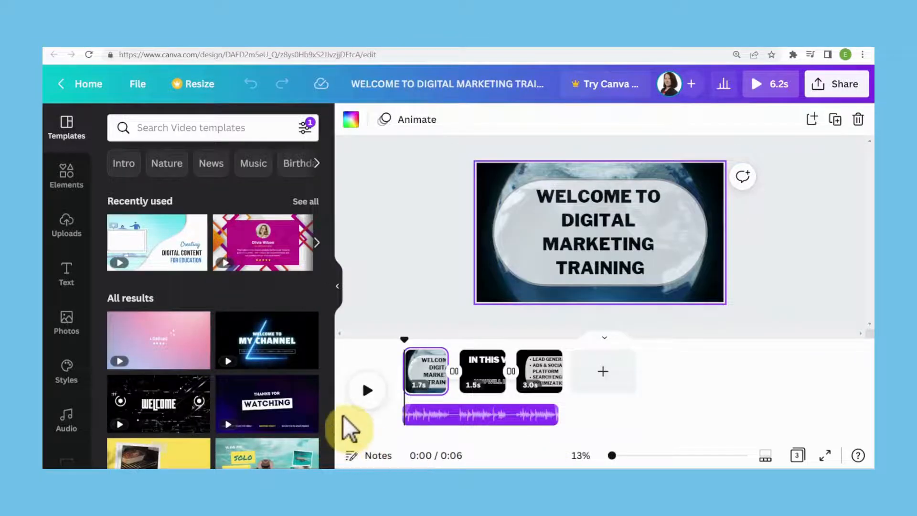
left_click(366, 391)
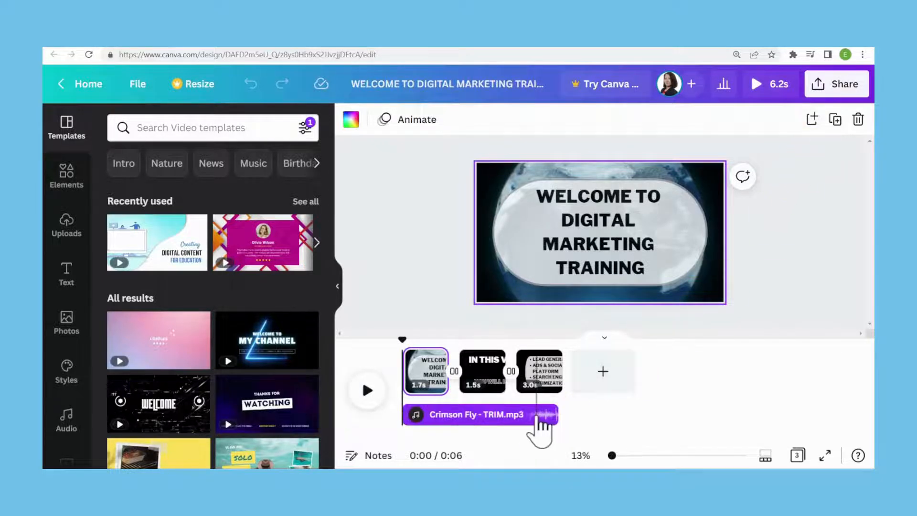
Set the Crimson Fly track's volume to 25 and play the video from the first page
left_click(537, 414)
left_click(811, 119)
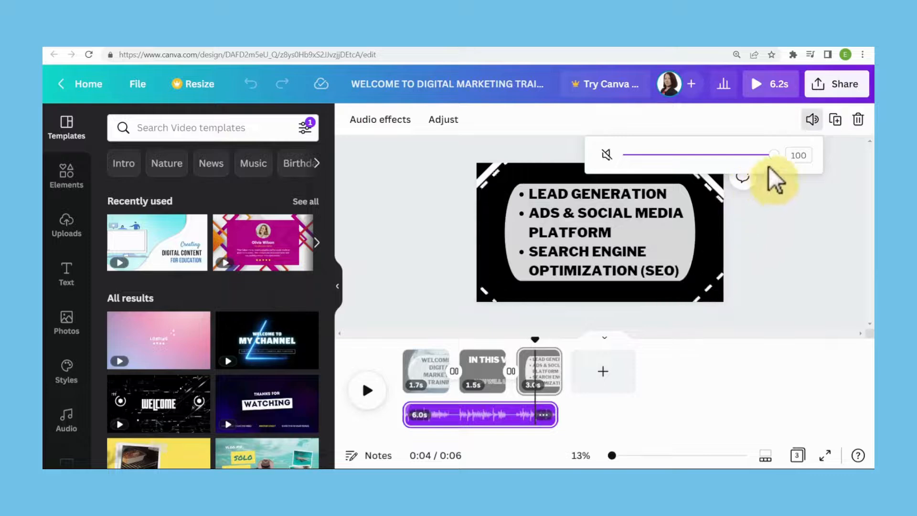
left_click_drag(774, 155, 661, 157)
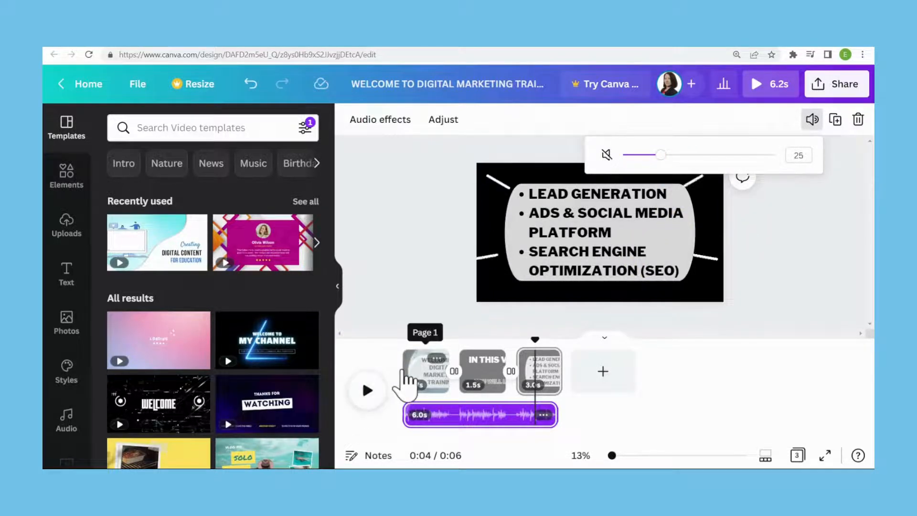
left_click(406, 372)
left_click(368, 395)
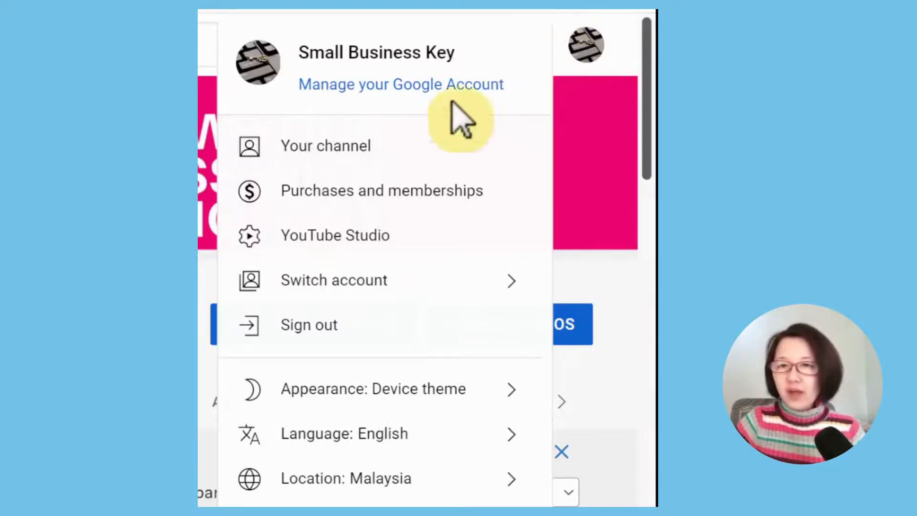
Switch to YouTube Studio and open the music list of the channel's Audio library
left_click(346, 241)
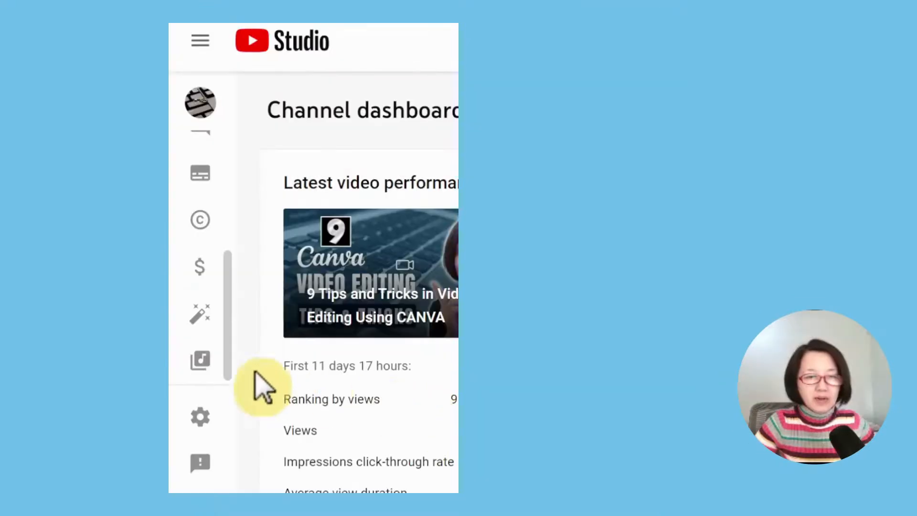
left_click(200, 359)
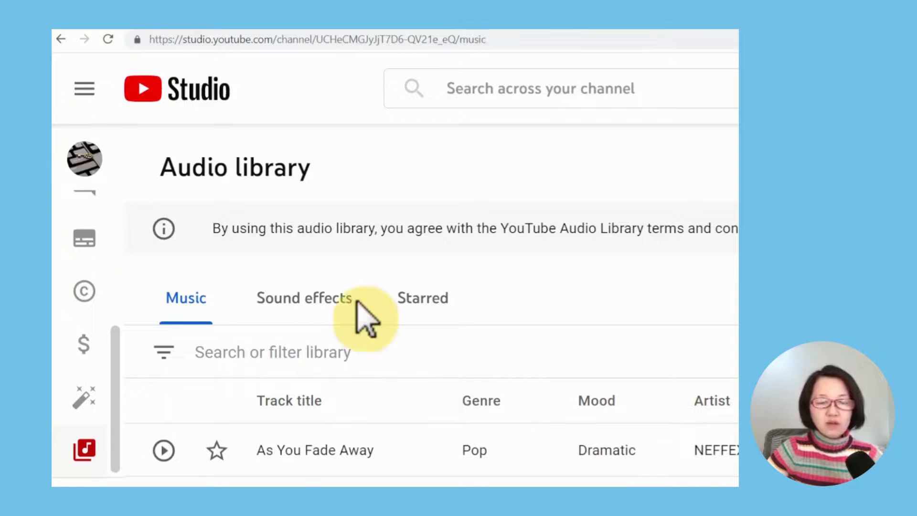
mouse_move(394, 426)
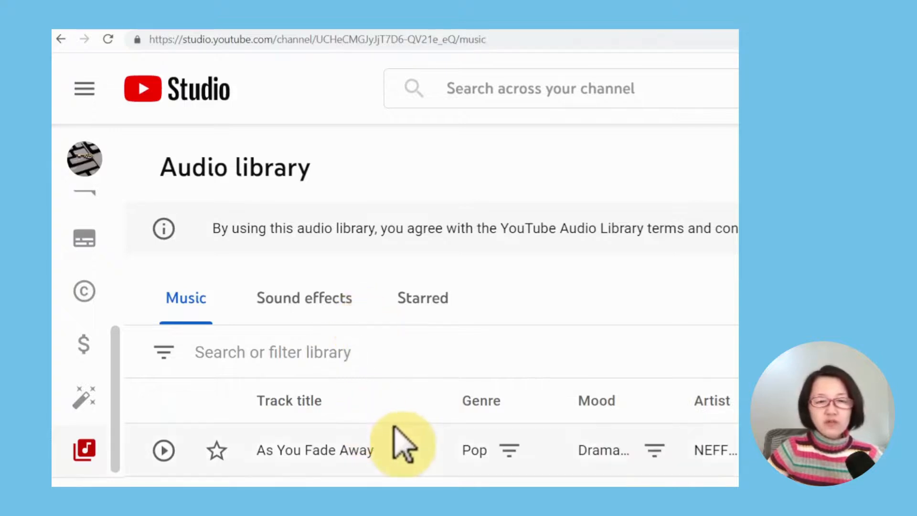